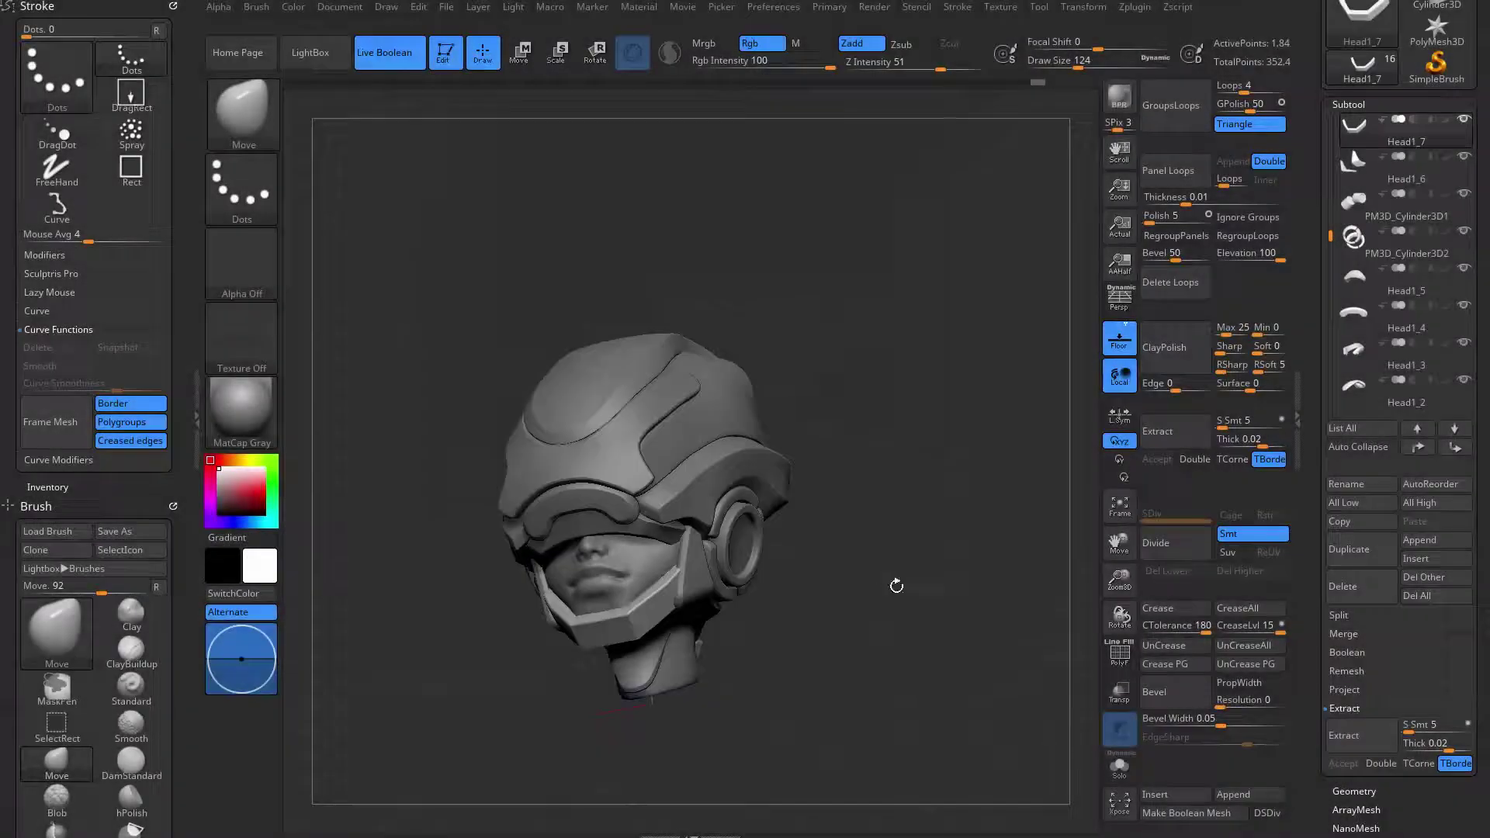
# - Select the chin guard piece and adjust the shape of its side arm with the Move brush
pyautogui.keyDown('alt'); pyautogui.moveTo(880, 600); pyautogui.dragTo(974, 627); pyautogui.keyUp('alt')
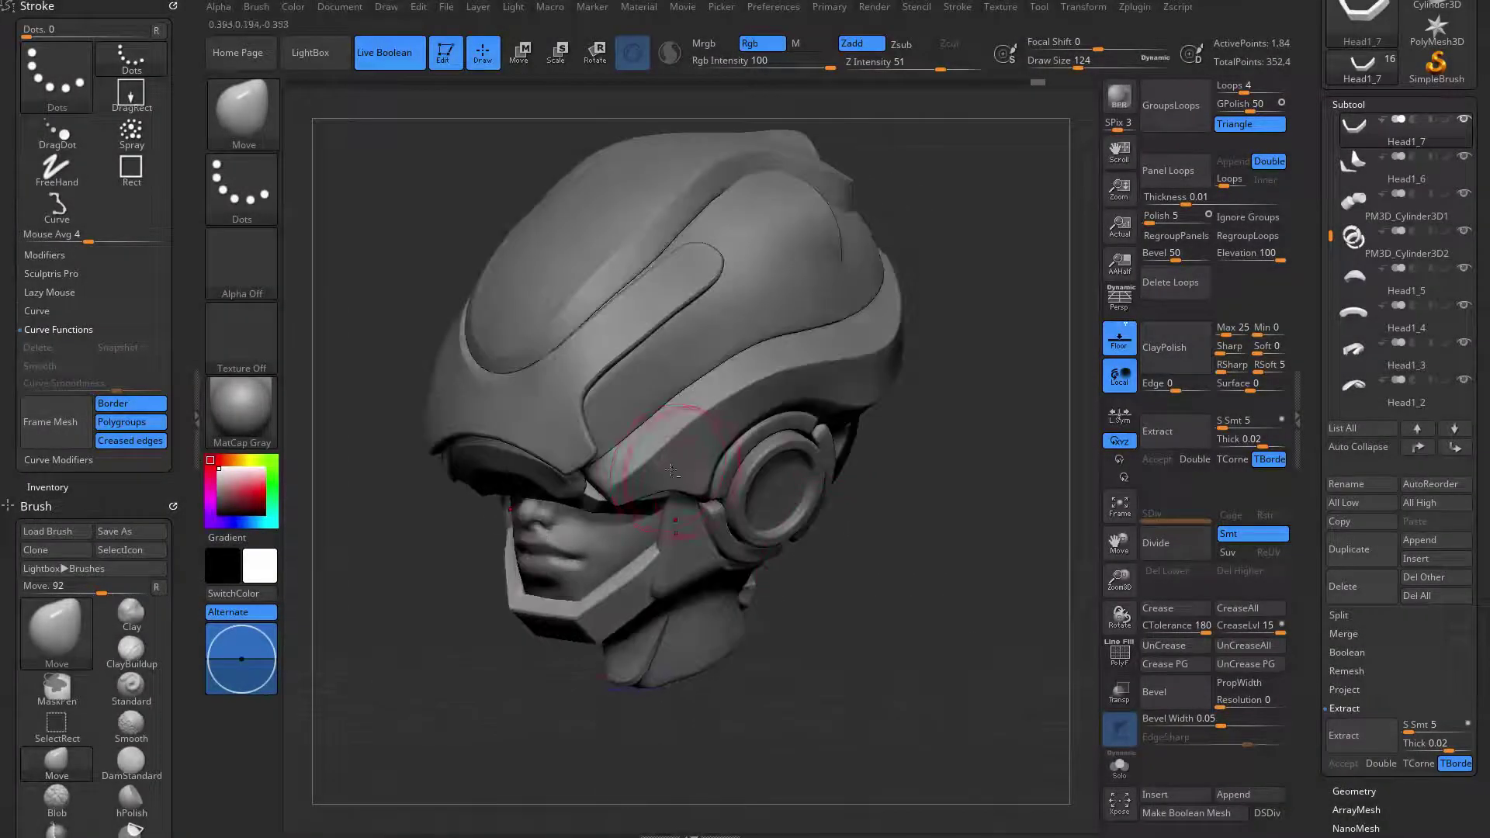
pyautogui.hotkey('alt', 'shift', 's')
pyautogui.moveTo(658, 595)
pyautogui.keyDown('alt'); pyautogui.mouseDown()
pyautogui.moveTo(710, 621)
pyautogui.moveTo(737, 679)
pyautogui.moveTo(771, 666)
pyautogui.moveTo(736, 625)
pyautogui.moveTo(931, 622)
pyautogui.moveTo(851, 597)
pyautogui.moveTo(901, 569)
pyautogui.moveTo(949, 579)
pyautogui.moveTo(901, 548)
pyautogui.moveTo(841, 565)
pyautogui.moveTo(908, 602)
pyautogui.moveTo(938, 569)
pyautogui.moveTo(878, 572)
pyautogui.moveTo(924, 621)
pyautogui.moveTo(924, 718)
pyautogui.mouseUp(); pyautogui.keyUp('alt')
pyautogui.hotkey('shift', 'f')
pyautogui.hotkey('shift', 'f')
pyautogui.hotkey('alt', 'shift', 's')
pyautogui.keyDown('alt'); pyautogui.click(673, 569); pyautogui.keyUp('alt')
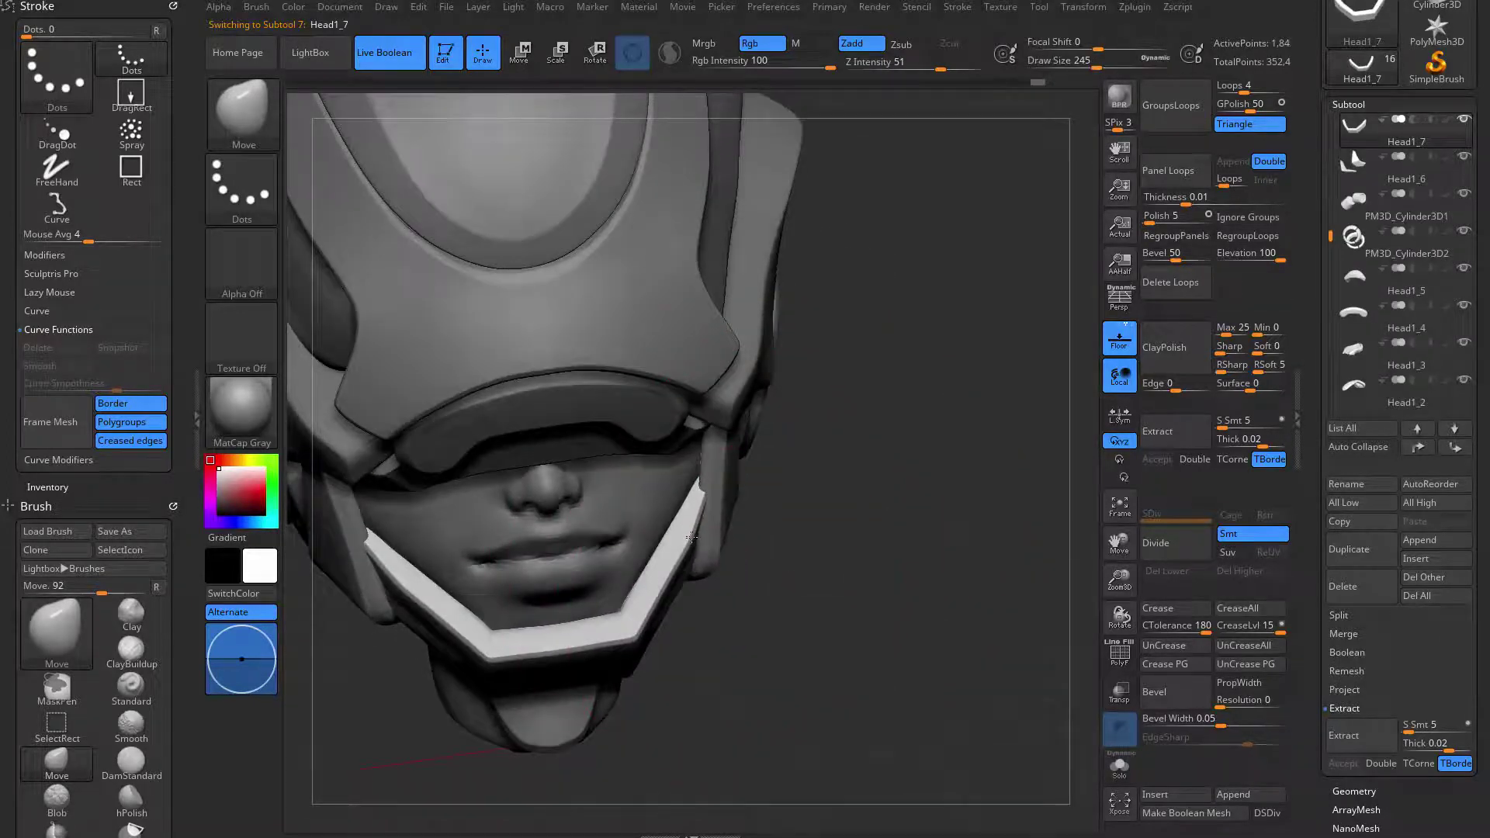
pyautogui.moveTo(908, 633)
pyautogui.mouseDown()
pyautogui.moveTo(845, 651)
pyautogui.moveTo(881, 645)
pyautogui.mouseUp()
pyautogui.moveTo(698, 571); pyautogui.dragTo(679, 555)
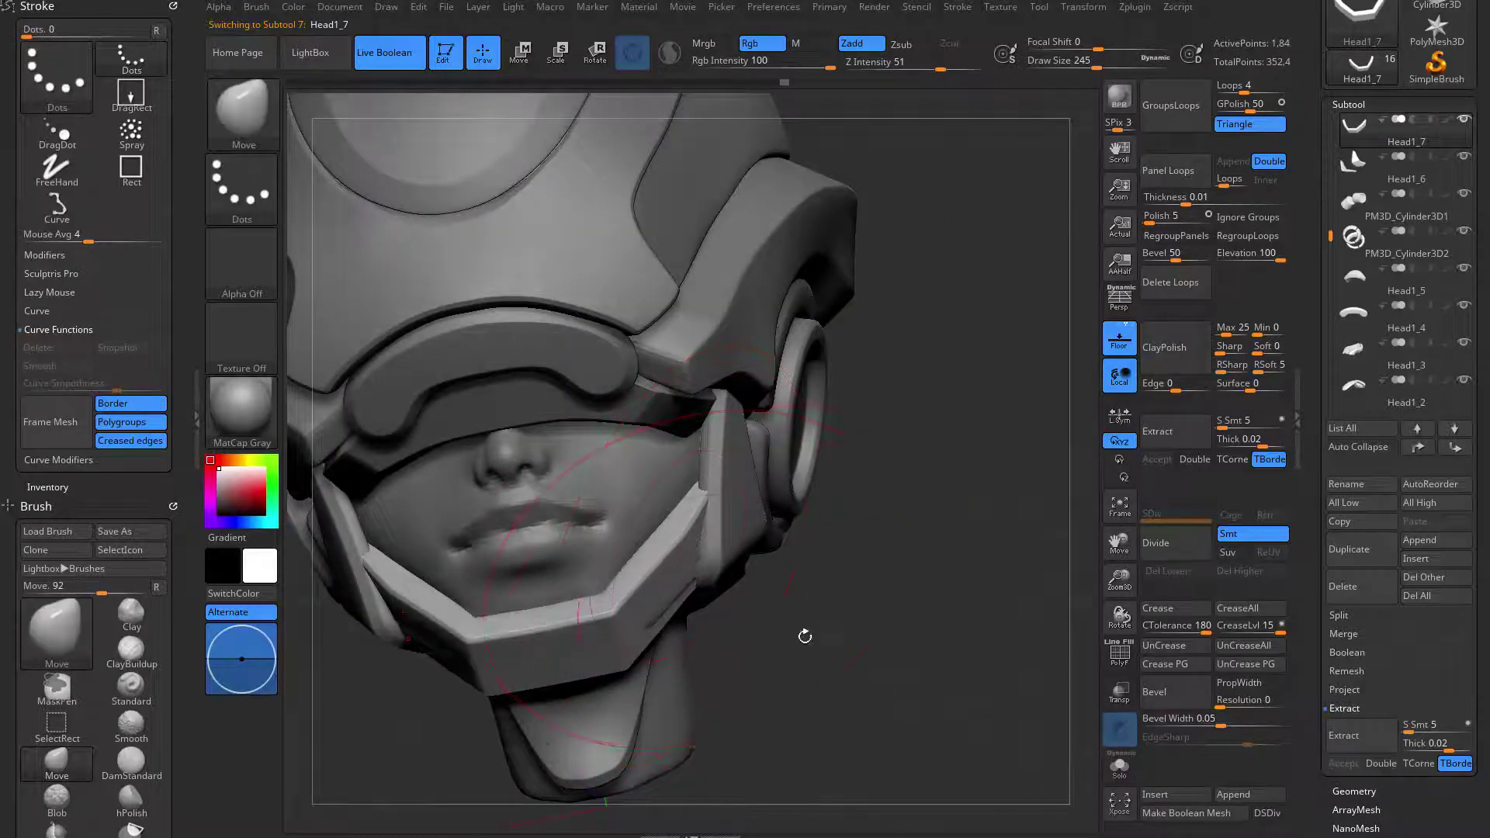
pyautogui.moveTo(805, 636); pyautogui.dragTo(858, 659)
pyautogui.press('space')
pyautogui.moveTo(821, 549); pyautogui.dragTo(698, 578)
# - Select the head mesh and build up the neck area below the jaw with the ClayBuildup brush
pyautogui.keyDown('alt'); pyautogui.click(688, 545); pyautogui.keyUp('alt')
pyautogui.press('b')
pyautogui.press('c')
pyautogui.press('b')
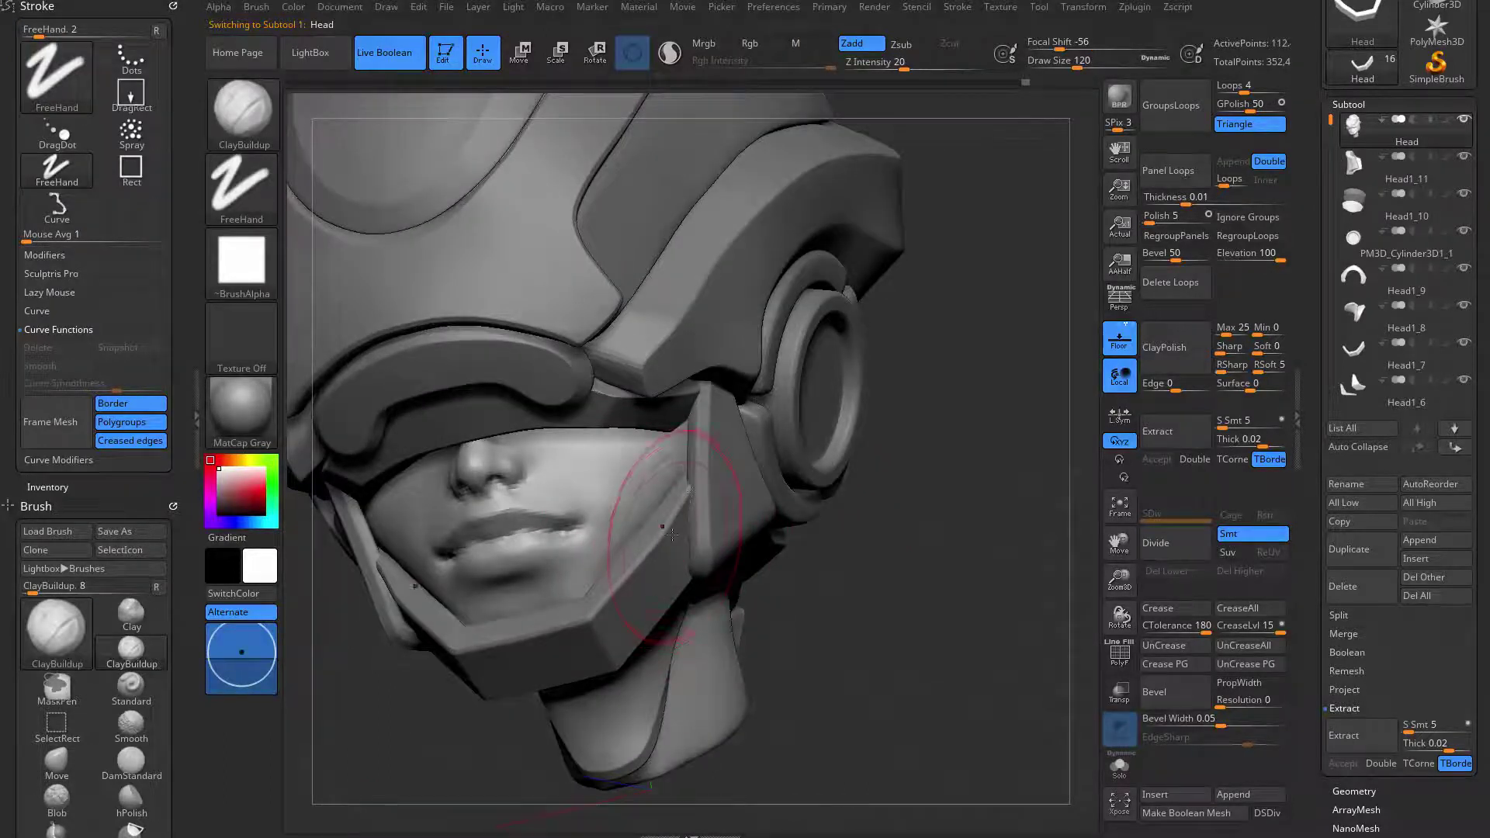
pyautogui.keyDown('alt'); pyautogui.moveTo(784, 659); pyautogui.dragTo(761, 621); pyautogui.keyUp('alt')
pyautogui.moveTo(761, 621)
pyautogui.mouseDown()
pyautogui.moveTo(811, 674)
pyautogui.moveTo(766, 649)
pyautogui.moveTo(807, 648)
pyautogui.moveTo(784, 684)
pyautogui.moveTo(764, 682)
pyautogui.mouseUp()
pyautogui.moveTo(665, 680); pyautogui.dragTo(715, 648)
# - Refine the side of the neck below the ear guard and smooth the surface there
pyautogui.press('b')
pyautogui.press('m')
pyautogui.press('v')
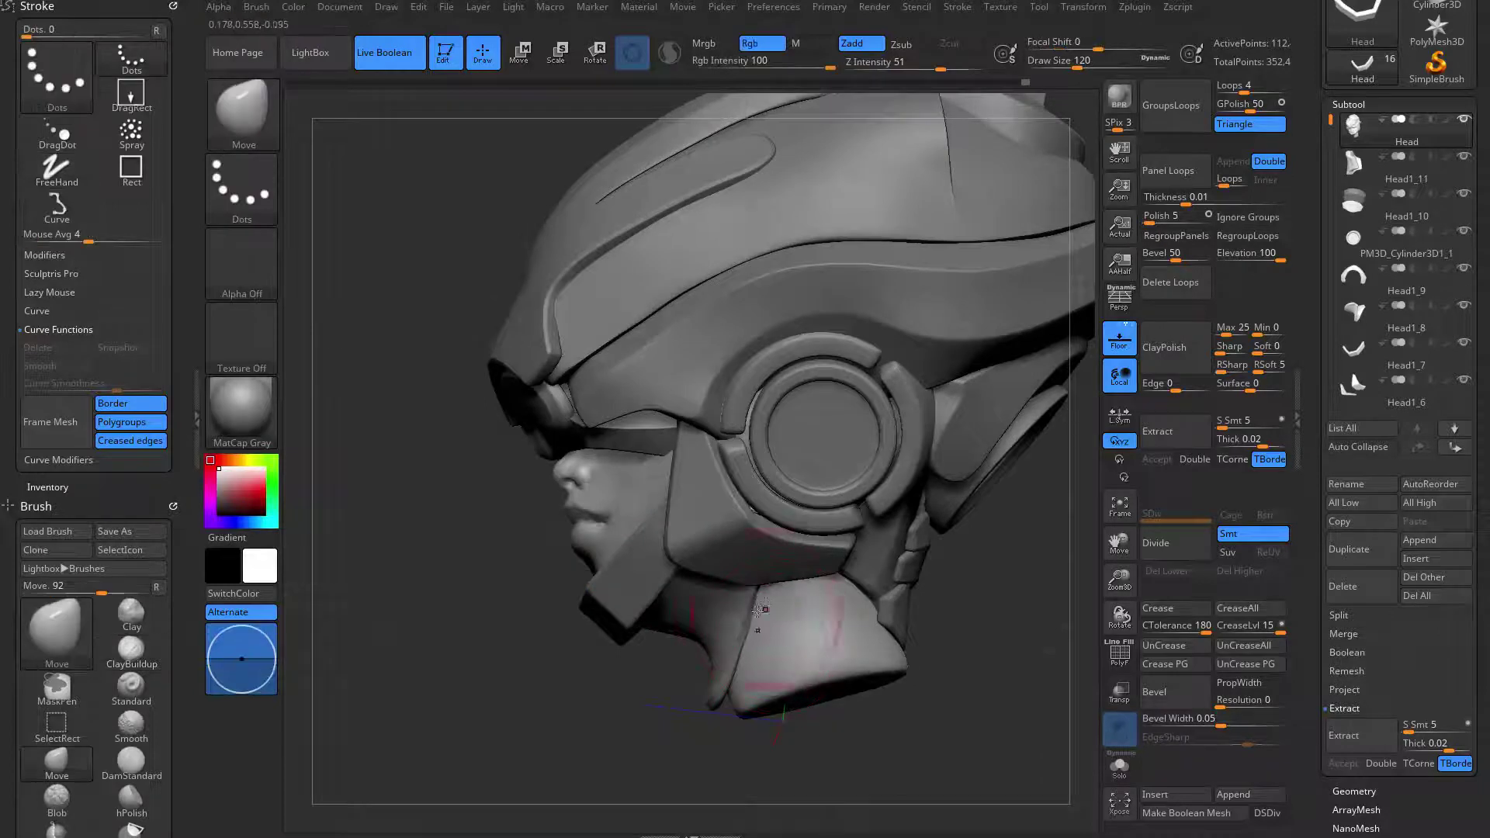
pyautogui.press('b')
pyautogui.press('c')
pyautogui.press('b')
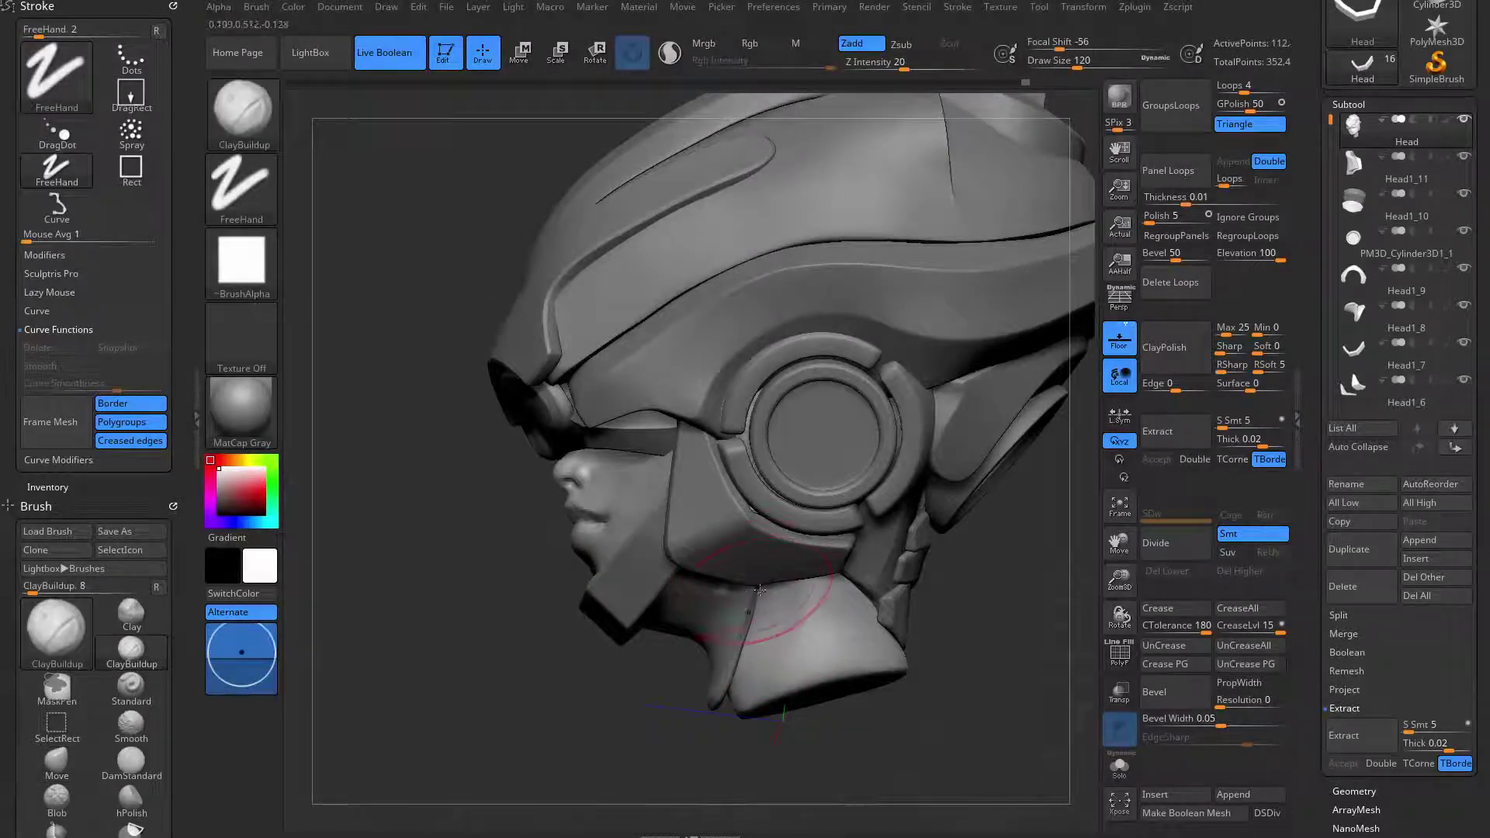
pyautogui.keyDown('shift'); pyautogui.moveTo(764, 606); pyautogui.dragTo(737, 659); pyautogui.keyUp('shift')
pyautogui.moveTo(722, 765)
pyautogui.keyDown('alt'); pyautogui.mouseDown()
pyautogui.moveTo(749, 719)
pyautogui.moveTo(877, 702)
pyautogui.moveTo(896, 745)
pyautogui.mouseUp(); pyautogui.keyUp('alt')
pyautogui.moveTo(905, 671)
pyautogui.mouseDown()
pyautogui.moveTo(865, 675)
pyautogui.moveTo(882, 728)
pyautogui.moveTo(884, 702)
pyautogui.moveTo(788, 716)
pyautogui.moveTo(880, 717)
pyautogui.moveTo(908, 497)
pyautogui.moveTo(949, 399)
pyautogui.moveTo(943, 362)
pyautogui.moveTo(931, 453)
pyautogui.moveTo(617, 561)
pyautogui.mouseUp()
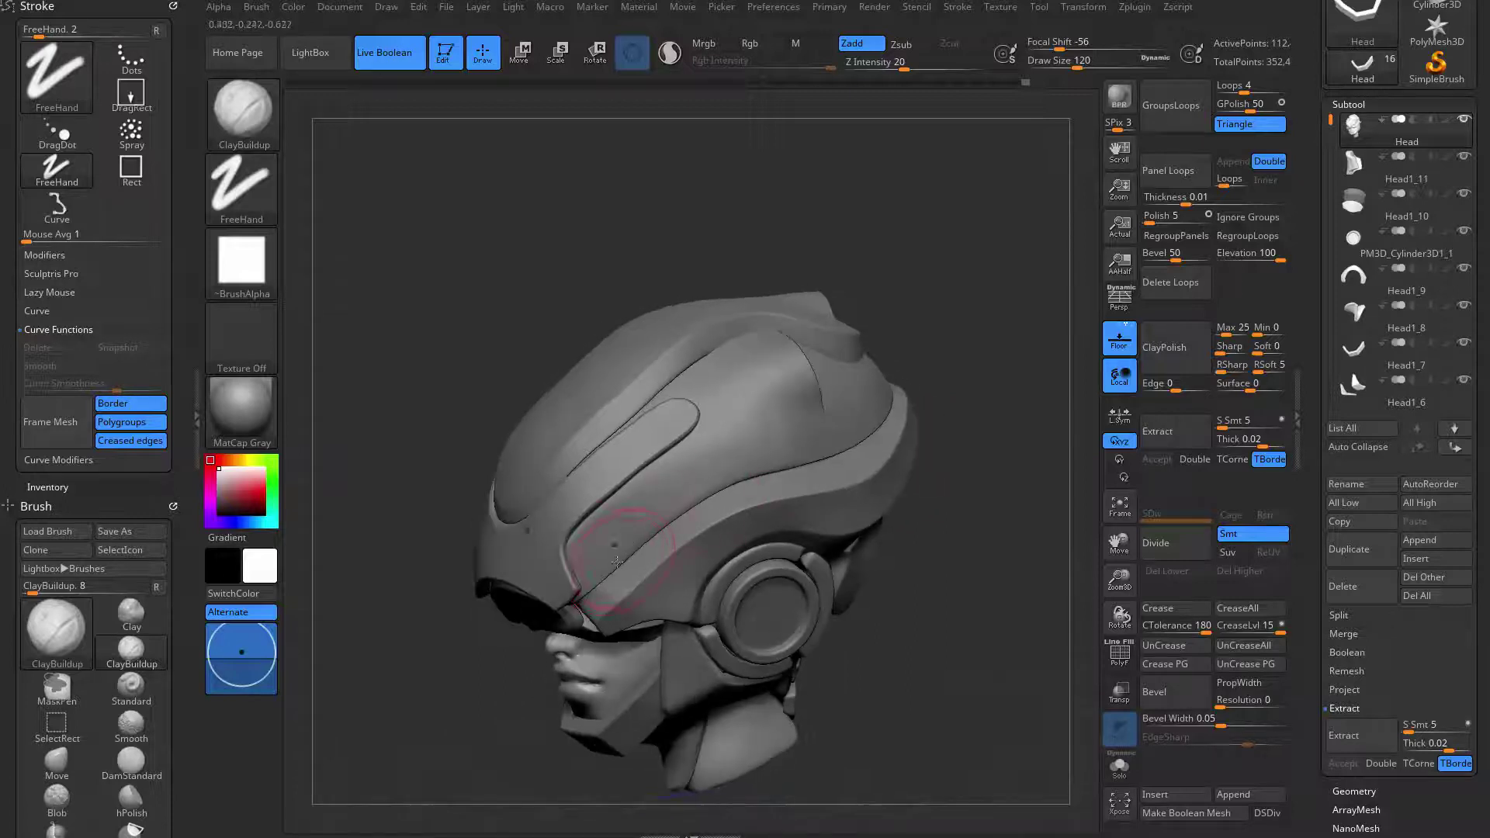
# - Select the helmet's central top panel, show its polyframe and duplicate the subtool
pyautogui.moveTo(954, 430); pyautogui.dragTo(707, 443)
pyautogui.moveTo(950, 455); pyautogui.dragTo(716, 452)
pyautogui.keyDown('alt'); pyautogui.click(658, 411); pyautogui.keyUp('alt')
pyautogui.hotkey('shift', 'f')
pyautogui.moveTo(901, 342); pyautogui.dragTo(979, 340)
pyautogui.press('space')
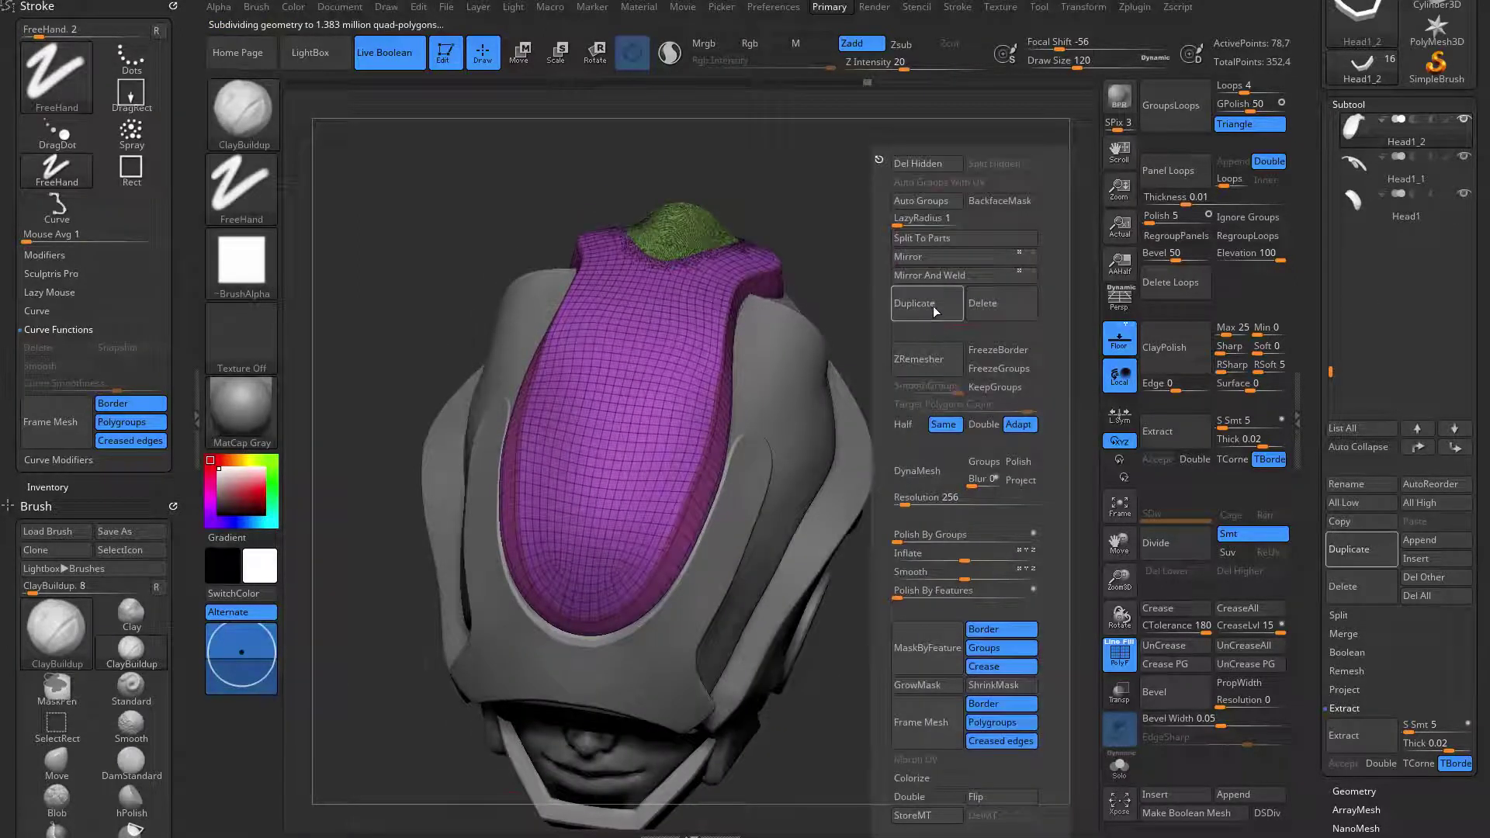
pyautogui.click(912, 303)
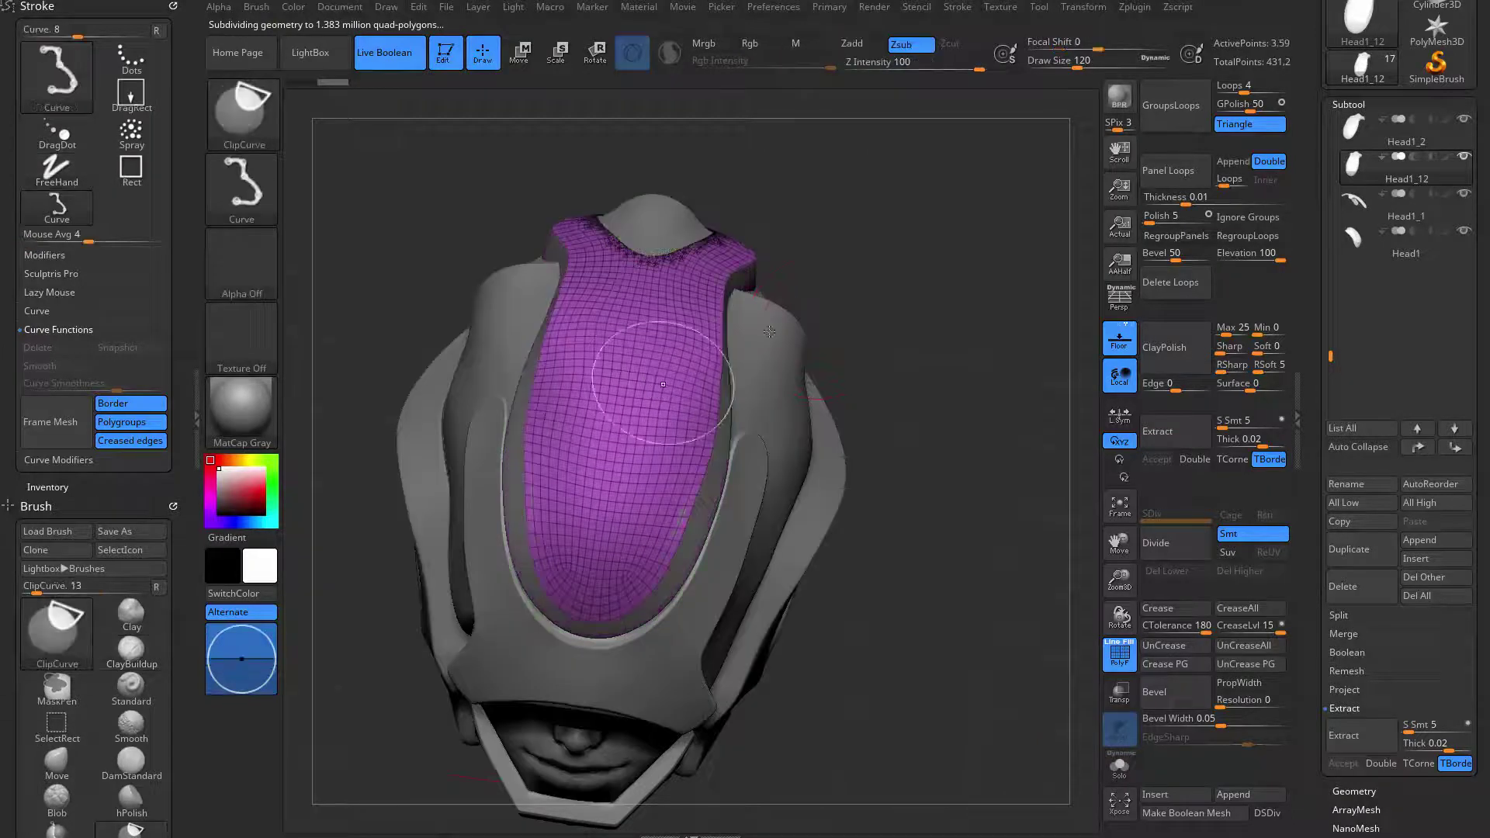
# - Delete the hidden parts of the duplicate, keeping only its outer surface polygroup, and view it in Solo mode
pyautogui.press('space')
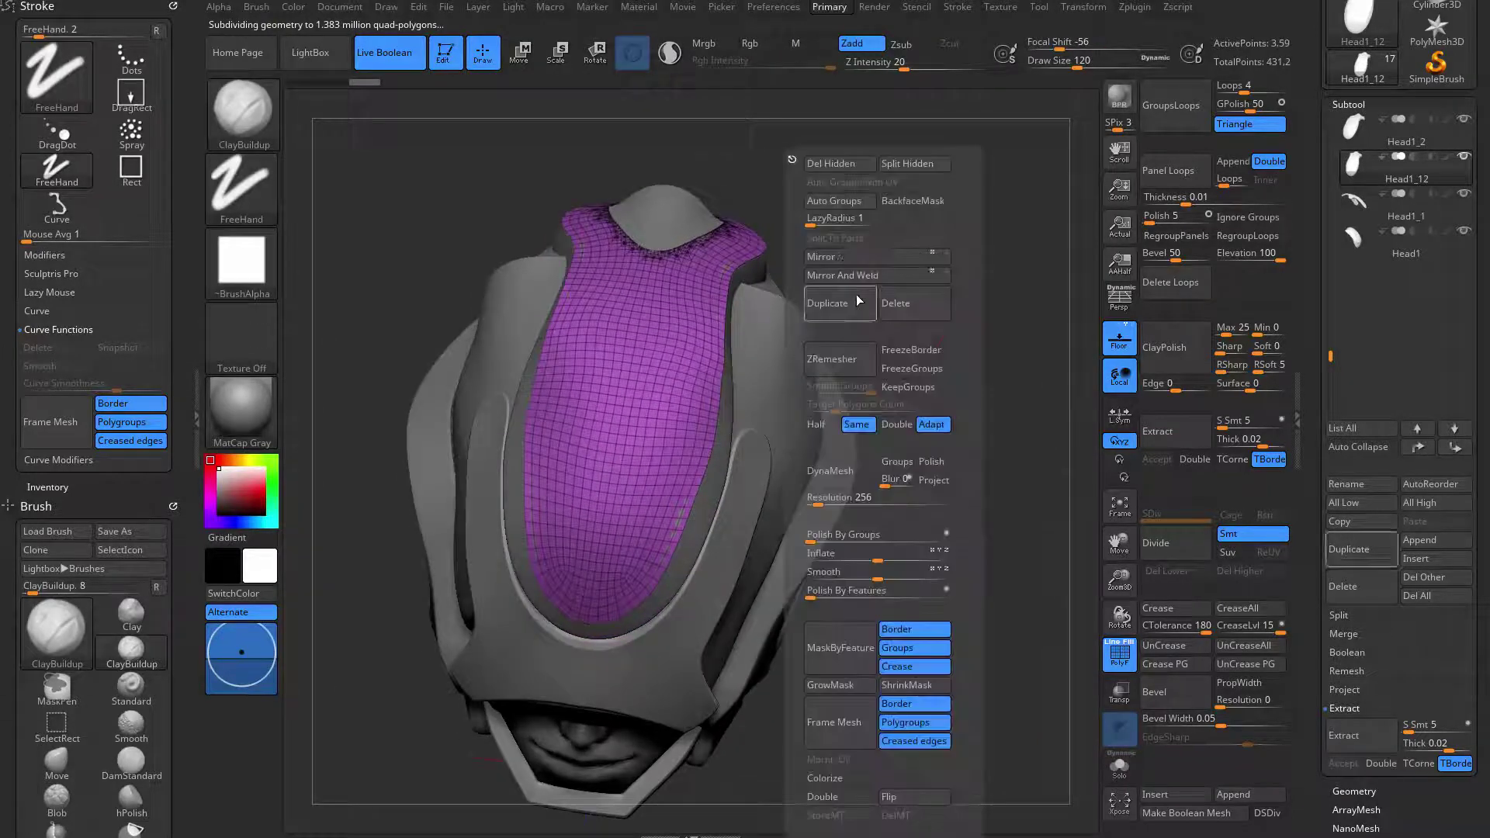
pyautogui.click(846, 167)
pyautogui.hotkey('alt', 's')
pyautogui.moveTo(813, 257)
pyautogui.mouseDown()
pyautogui.moveTo(815, 442)
pyautogui.moveTo(842, 293)
pyautogui.moveTo(721, 332)
pyautogui.mouseUp()
pyautogui.hotkey('shift', 'f')
pyautogui.hotkey('shift', 'f')
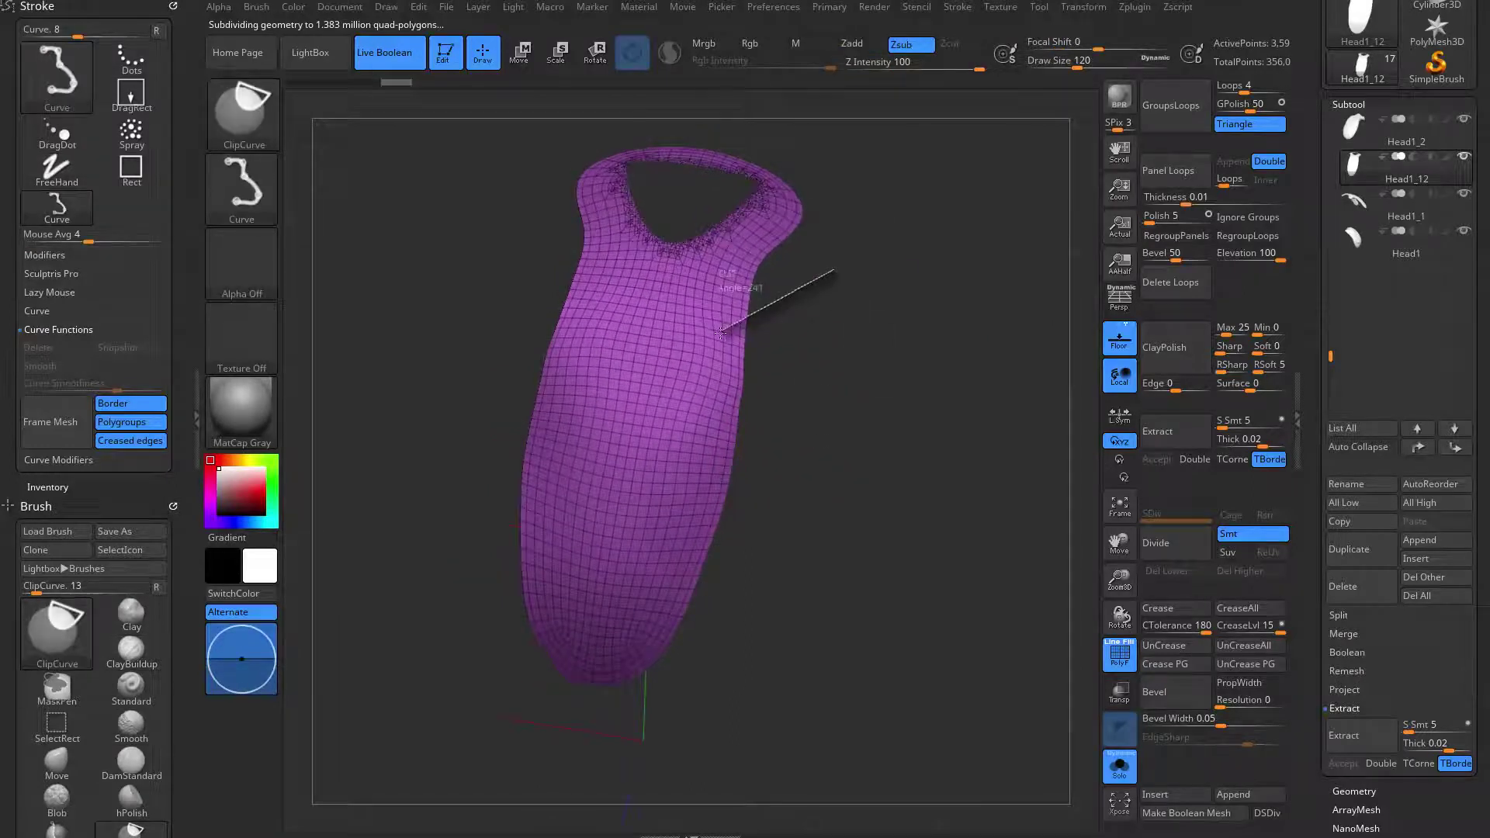
# - Undo the trial clip and cut an inward curve into one side of the duplicated surface with SliceCurve
pyautogui.keyDown('ctrl'); pyautogui.keyDown('shift'); pyautogui.moveTo(685, 404); pyautogui.dragTo(686, 410); pyautogui.keyUp('shift'); pyautogui.keyUp('ctrl')
pyautogui.hotkey('ctrl', 'z')
pyautogui.press('b')
pyautogui.press('c')
pyautogui.press('b')
pyautogui.hotkey('ctrl', 'shift')
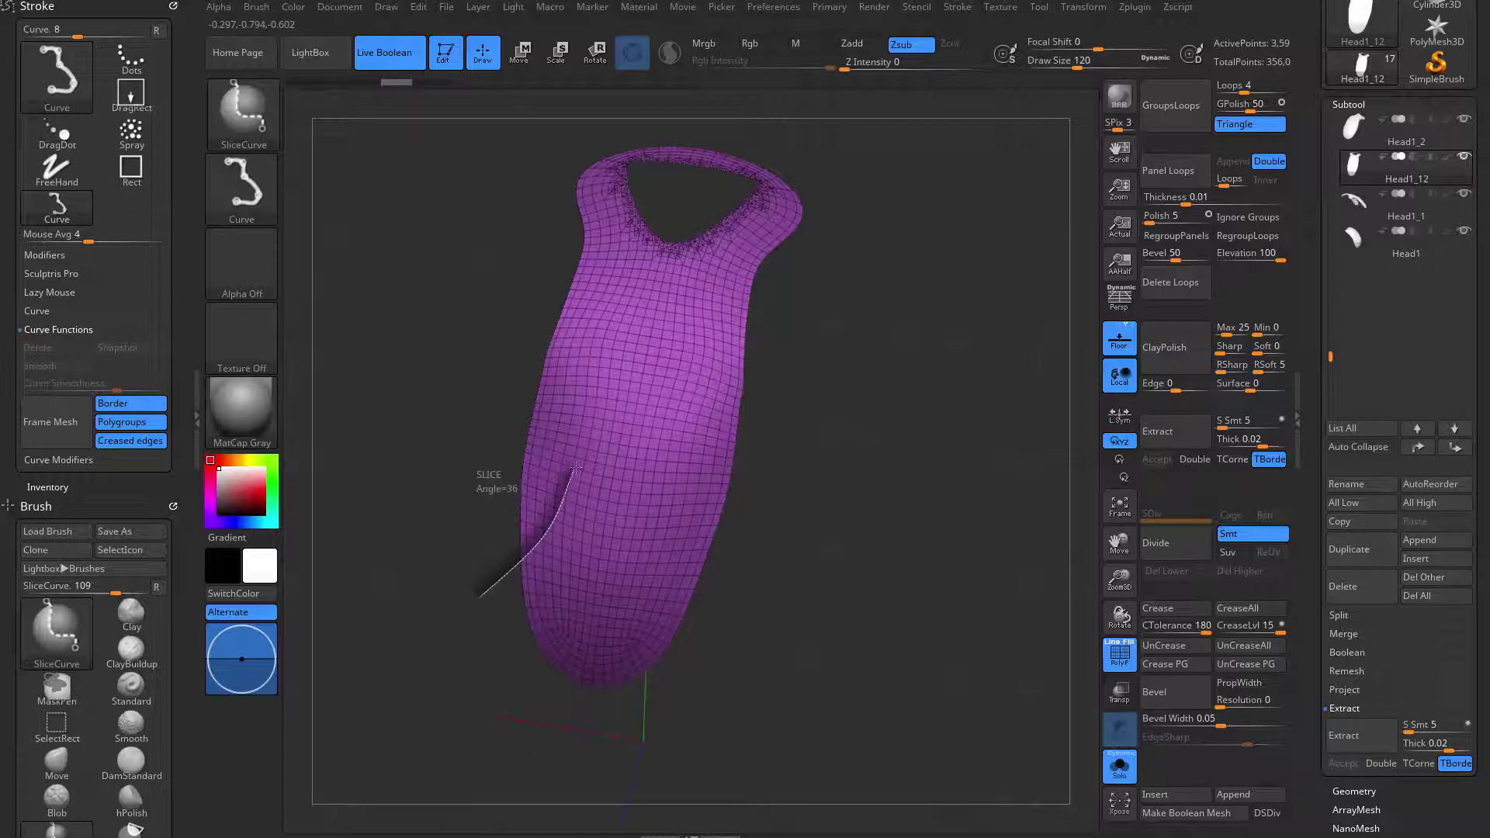
pyautogui.keyDown('ctrl'); pyautogui.keyDown('shift'); pyautogui.moveTo(534, 322); pyautogui.dragTo(531, 318); pyautogui.keyUp('shift'); pyautogui.keyUp('ctrl')
# - Slice a curved boundary around the surface's lower end, then mirror and weld the cuts to the other side
pyautogui.hotkey('shift', 'f')
pyautogui.hotkey('shift', 'f')
pyautogui.moveTo(805, 502); pyautogui.dragTo(793, 466)
pyautogui.hotkey('shift', 'd')
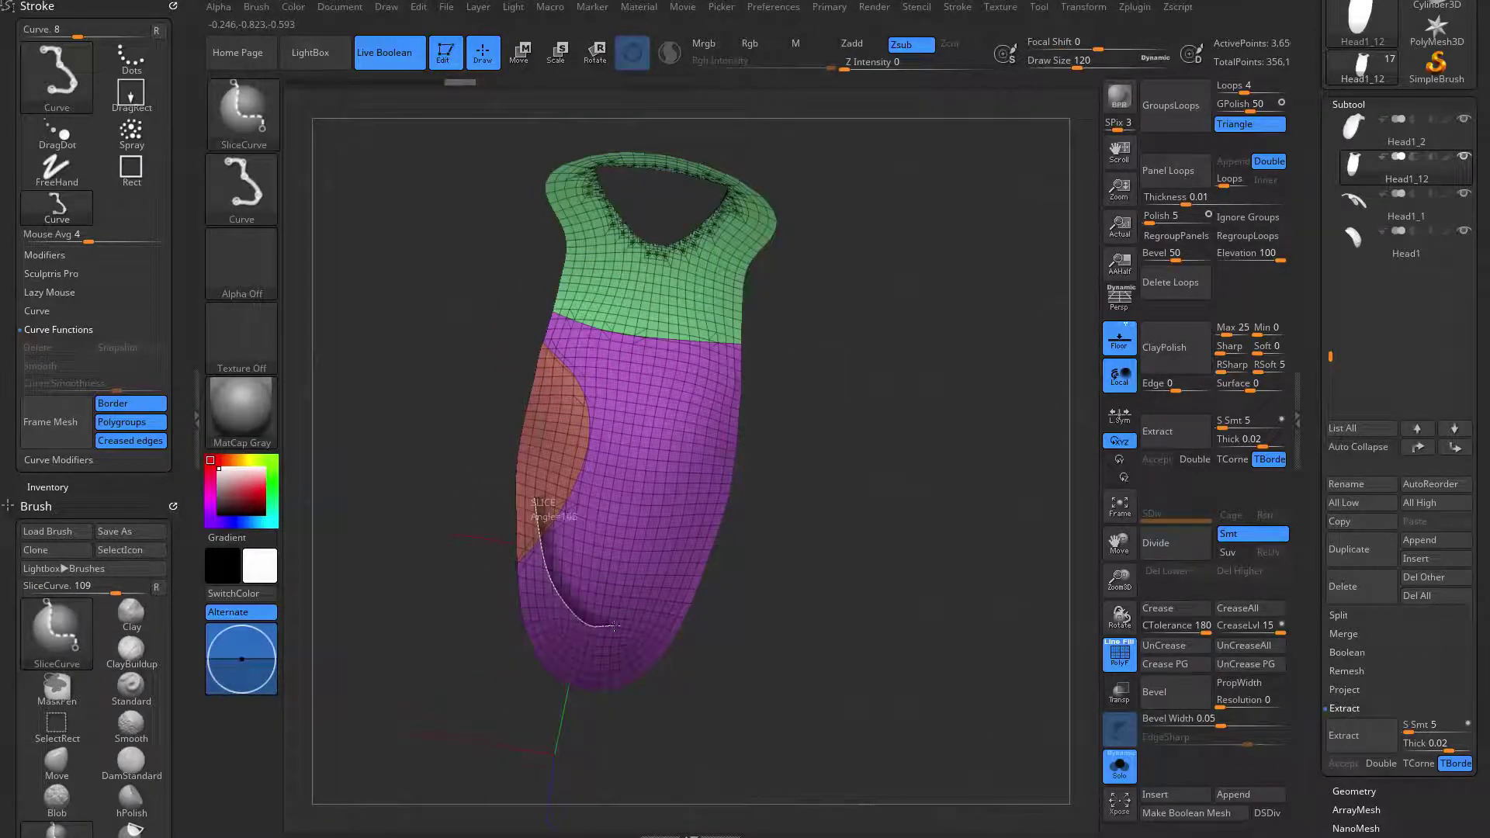
pyautogui.keyDown('ctrl'); pyautogui.keyDown('shift'); pyautogui.moveTo(632, 636); pyautogui.dragTo(679, 629); pyautogui.keyUp('shift'); pyautogui.keyUp('ctrl')
pyautogui.press('space')
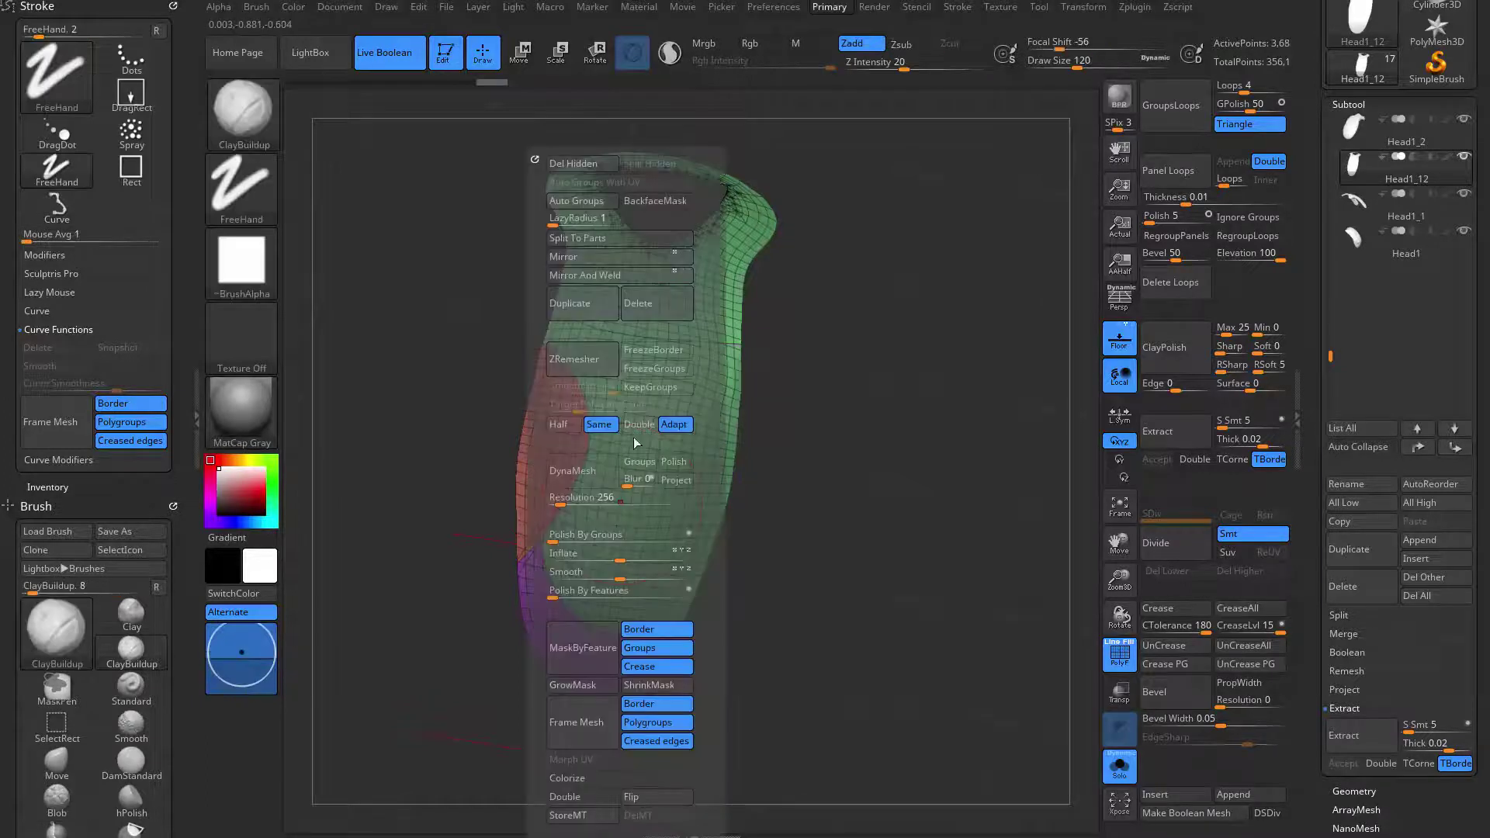
pyautogui.click(610, 278)
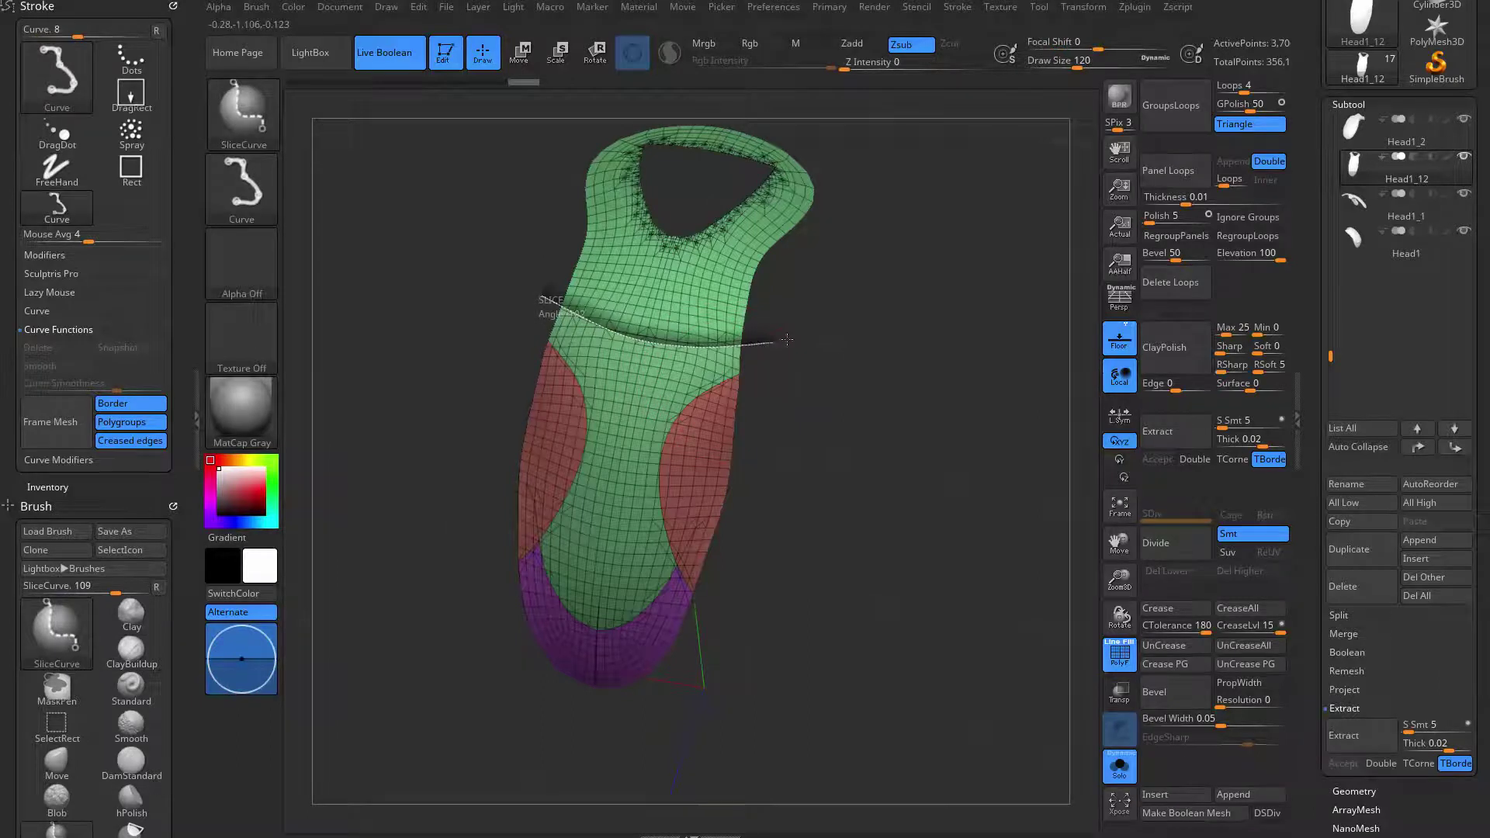
# - Slice a curve across the upper part of the surface, then mirror and weld it
pyautogui.keyDown('ctrl'); pyautogui.keyDown('shift'); pyautogui.moveTo(787, 339); pyautogui.dragTo(787, 340); pyautogui.keyUp('shift'); pyautogui.keyUp('ctrl')
pyautogui.press('g')
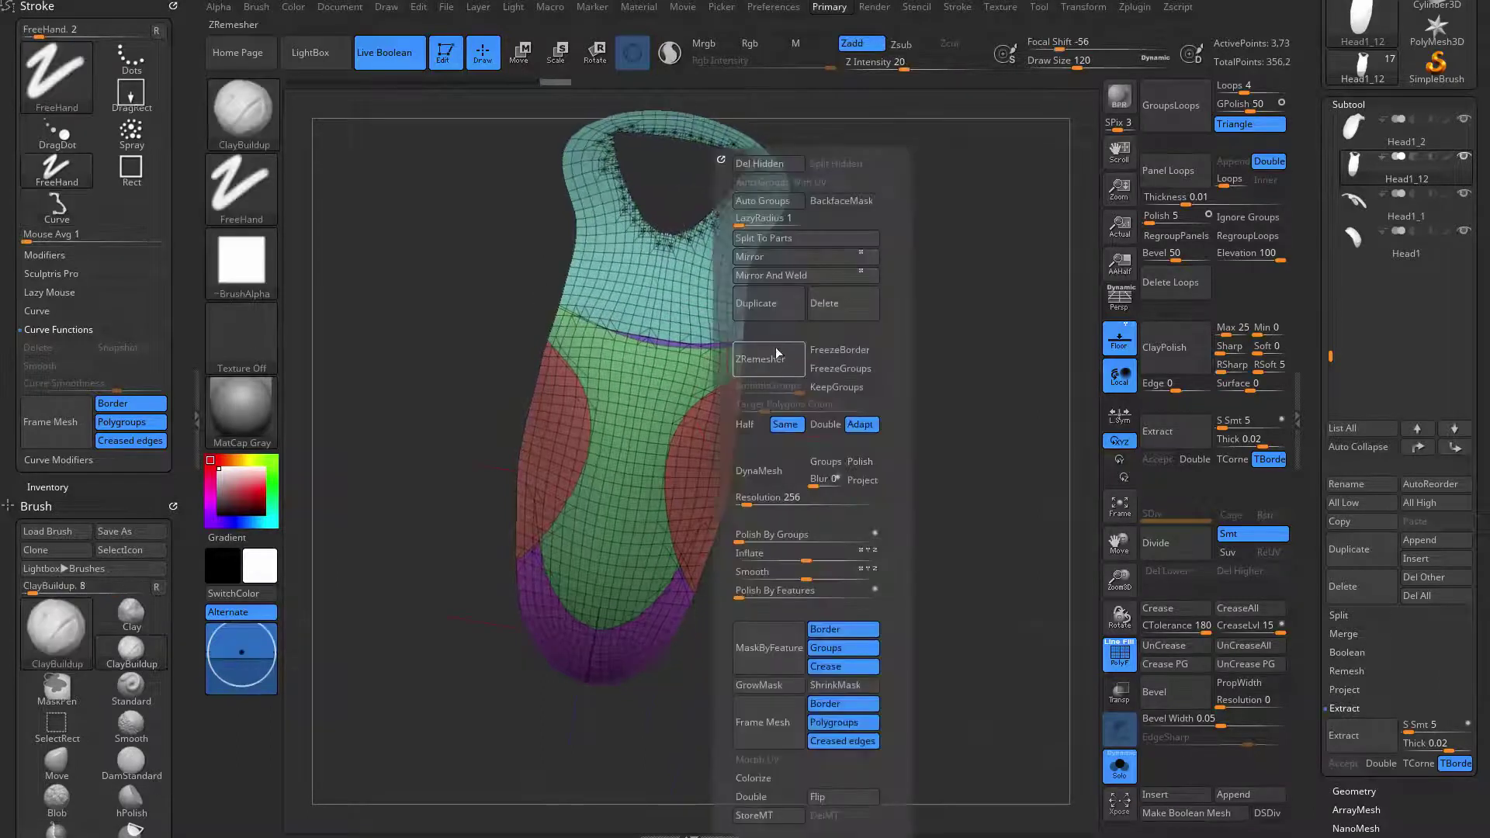
pyautogui.click(775, 277)
# - Isolate the central green polygroup and delete the hidden rest of the surface
pyautogui.keyDown('ctrl'); pyautogui.keyDown('shift'); pyautogui.click(639, 489); pyautogui.keyUp('shift'); pyautogui.keyUp('ctrl')
pyautogui.moveTo(788, 412); pyautogui.dragTo(803, 313)
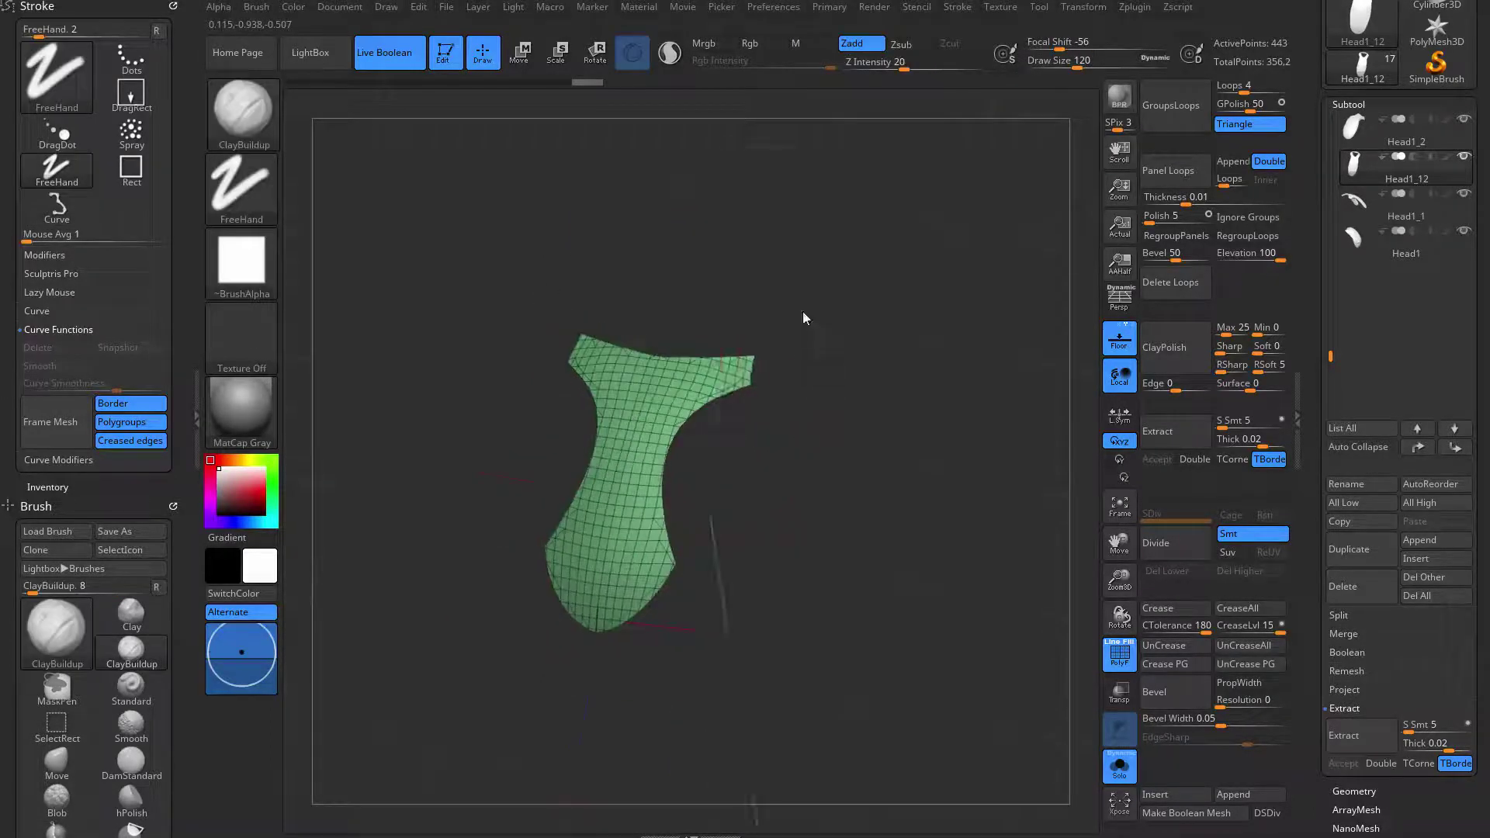
pyautogui.press('g')
pyautogui.click(777, 165)
# - Slice a circle into the panel's lower end with the SliceCirc brush
pyautogui.moveTo(772, 492)
pyautogui.mouseDown()
pyautogui.moveTo(792, 359)
pyautogui.moveTo(801, 404)
pyautogui.moveTo(800, 363)
pyautogui.moveTo(791, 389)
pyautogui.mouseUp()
pyautogui.press('b')
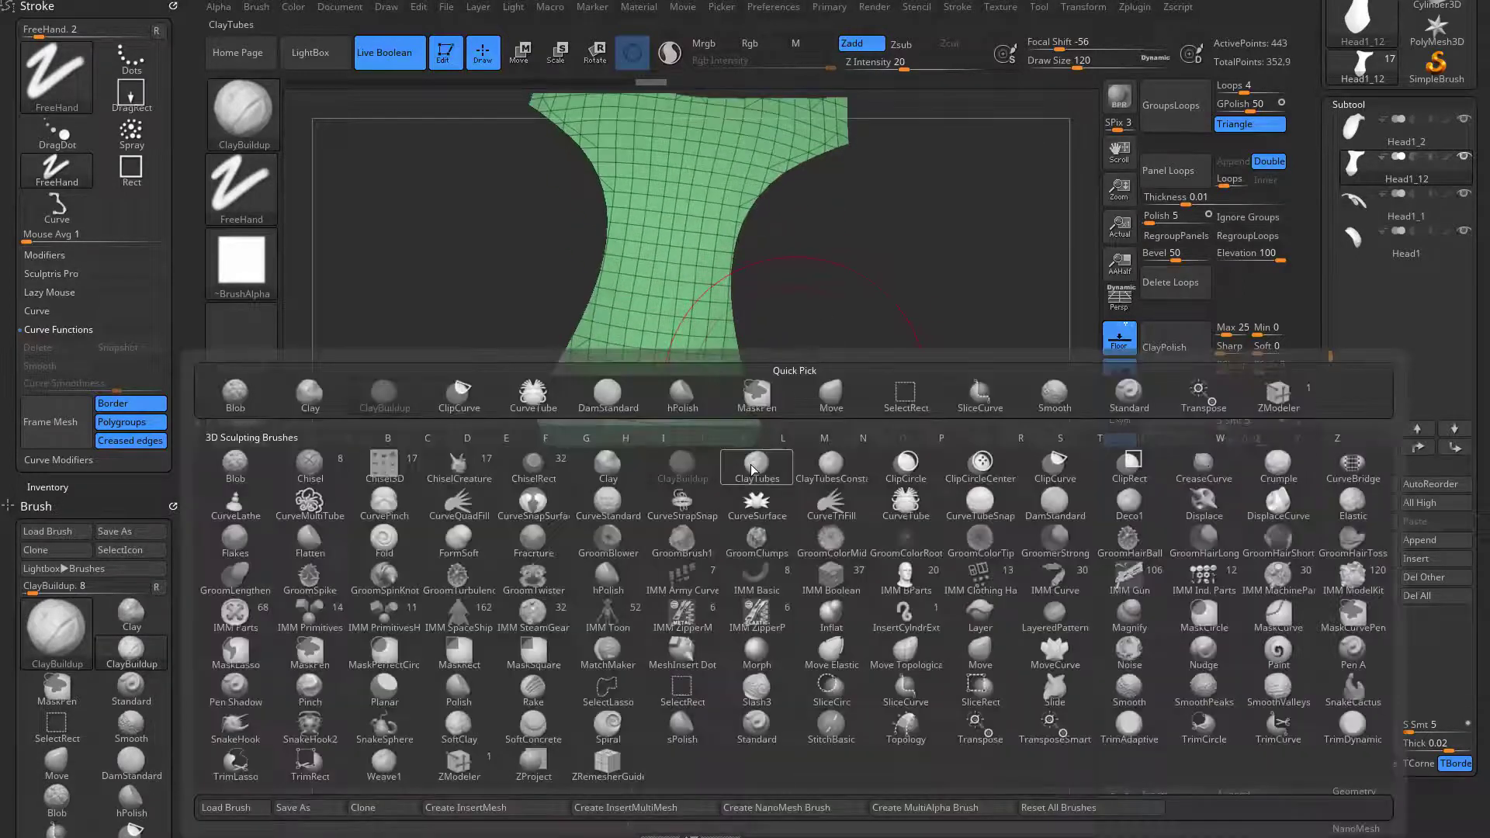
pyautogui.press('i')
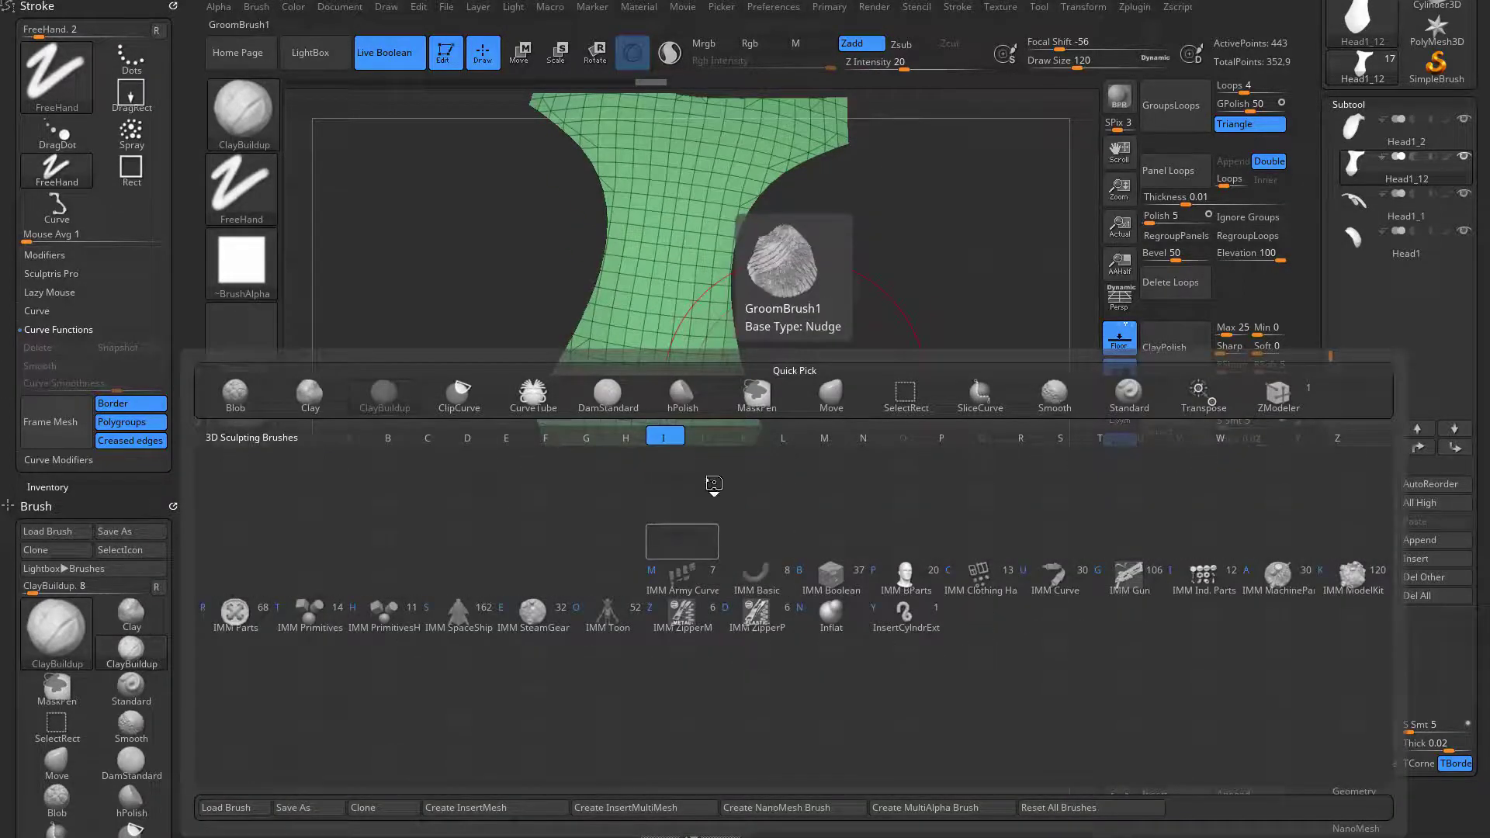
pyautogui.press('b')
pyautogui.press('s')
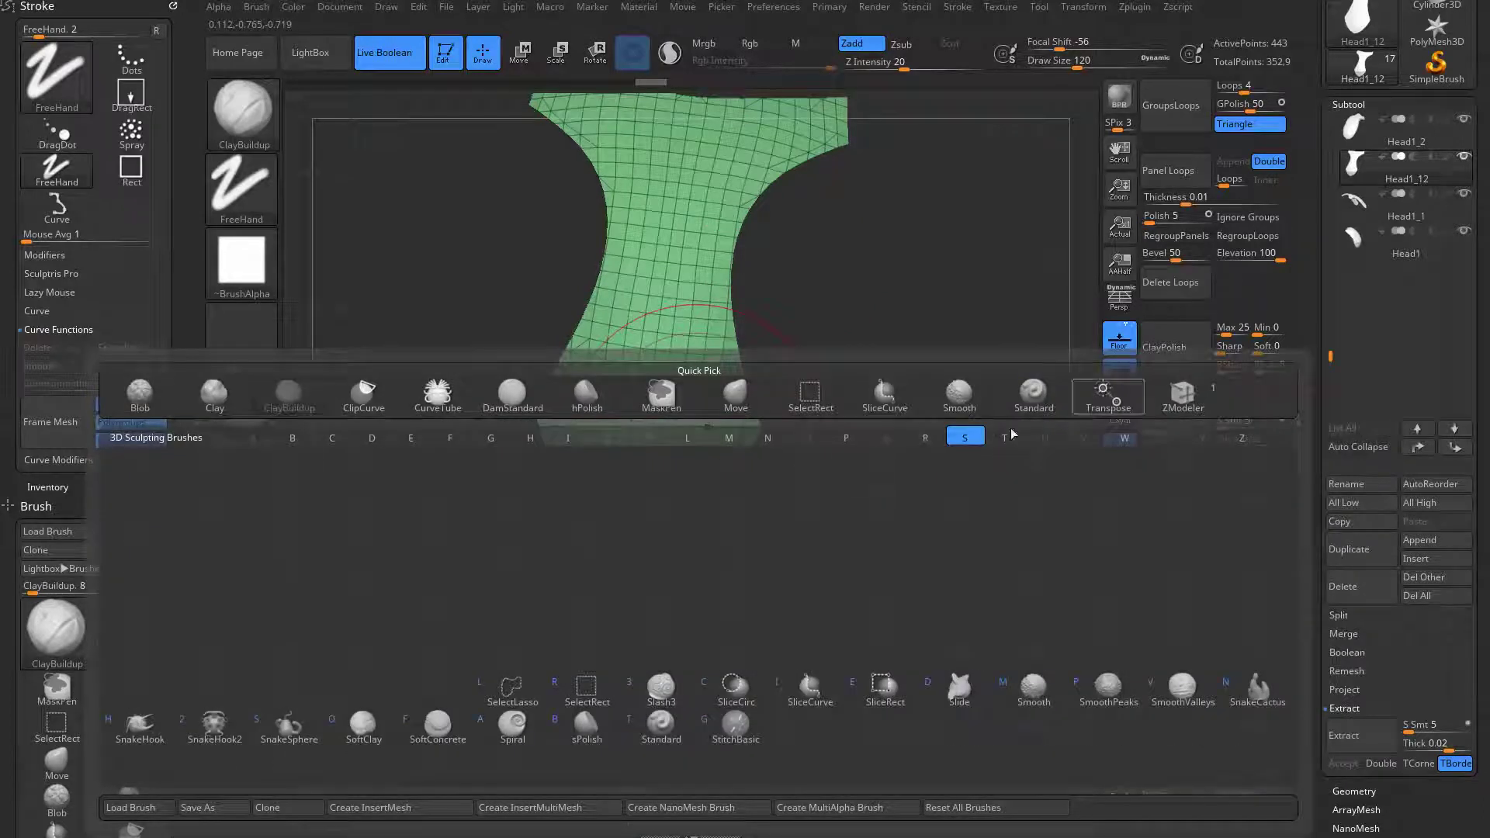
pyautogui.click(753, 698)
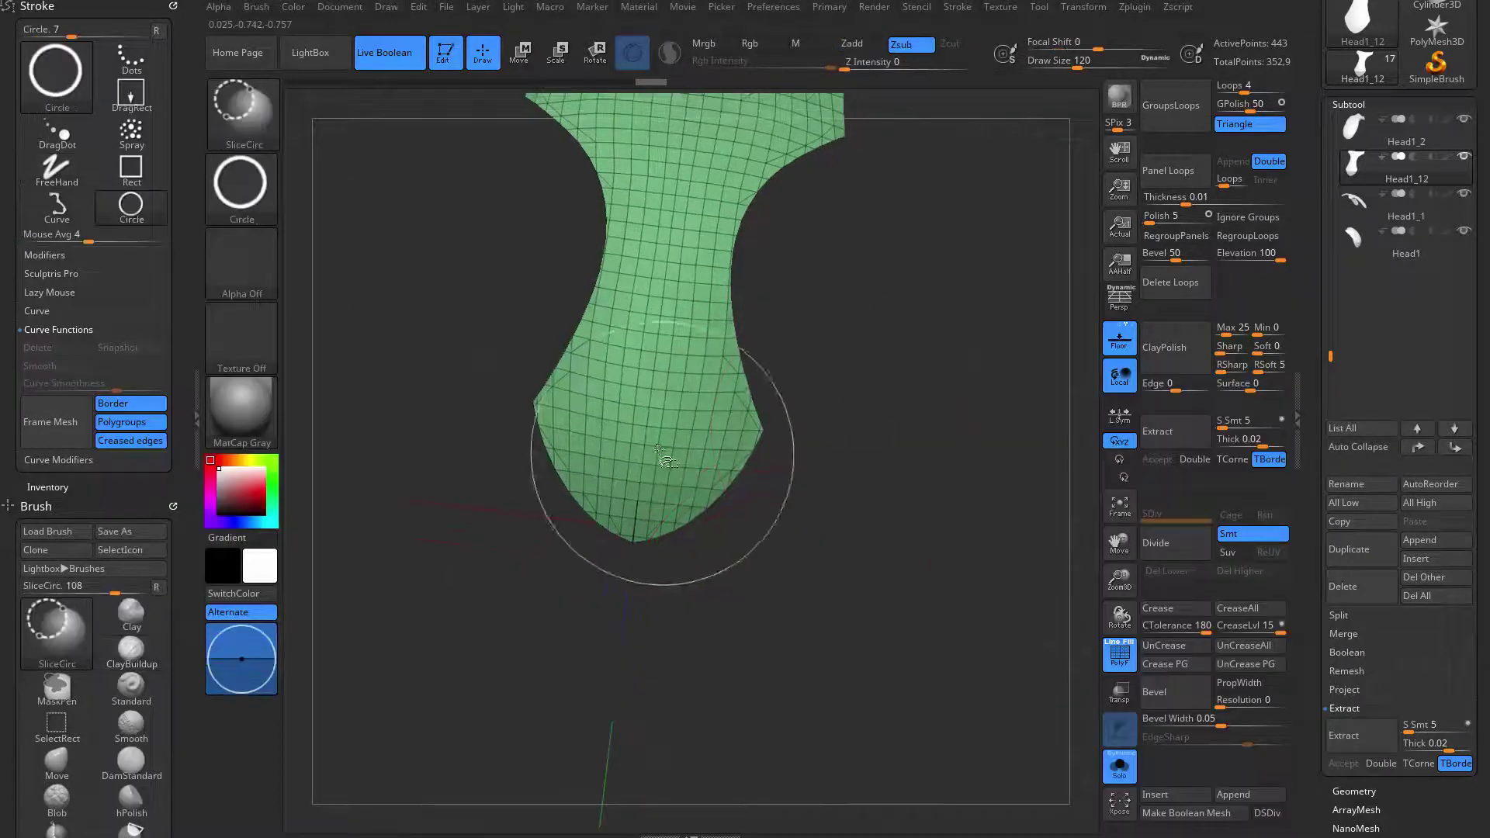
pyautogui.moveTo(646, 429); pyautogui.dragTo(700, 484)
# - Hide the circular polygroup and delete it to leave a round hole in the panel
pyautogui.keyDown('ctrl'); pyautogui.keyDown('shift'); pyautogui.click(650, 422); pyautogui.keyUp('shift'); pyautogui.keyUp('ctrl')
pyautogui.keyDown('ctrl'); pyautogui.keyDown('shift'); pyautogui.moveTo(785, 426); pyautogui.dragTo(827, 379); pyautogui.keyUp('shift'); pyautogui.keyUp('ctrl')
pyautogui.press('1')
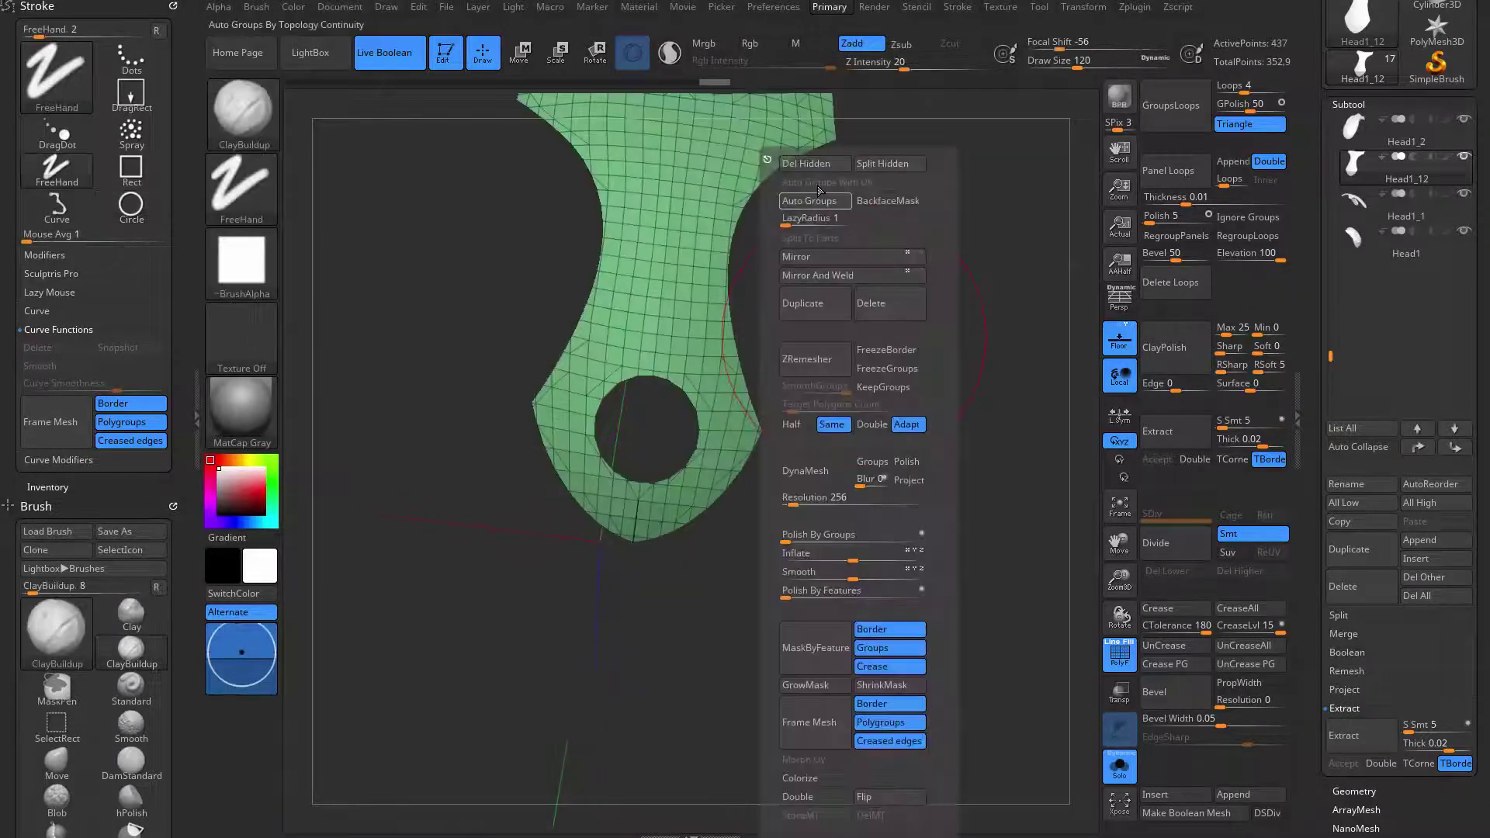
pyautogui.keyDown('alt'); pyautogui.moveTo(867, 238); pyautogui.dragTo(836, 311); pyautogui.keyUp('alt')
# - Remesh the panel repeatedly with ZRemesher for a cleaner edge flow around the hole
pyautogui.press('1')
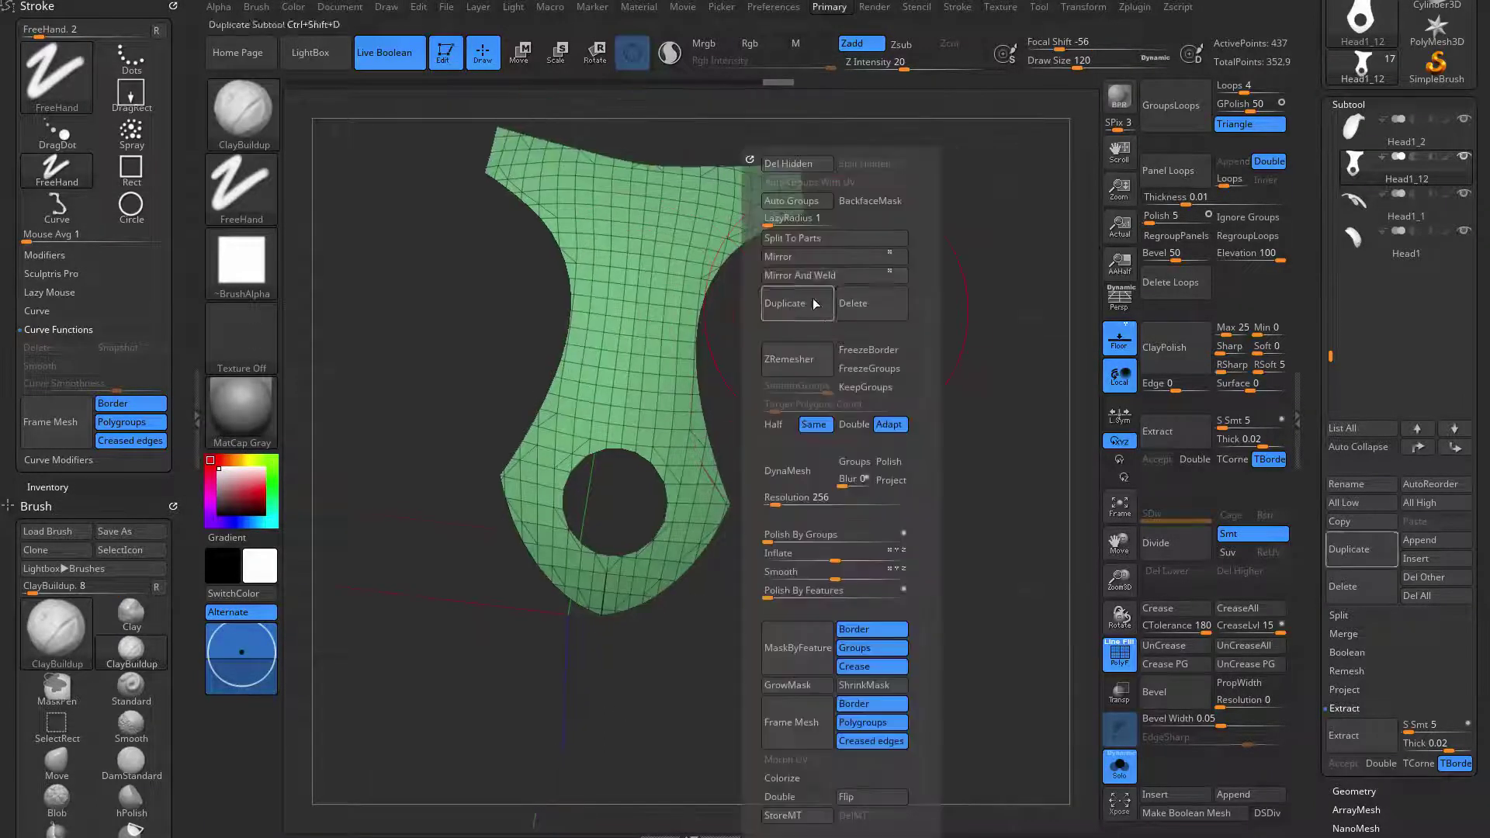
pyautogui.click(807, 368)
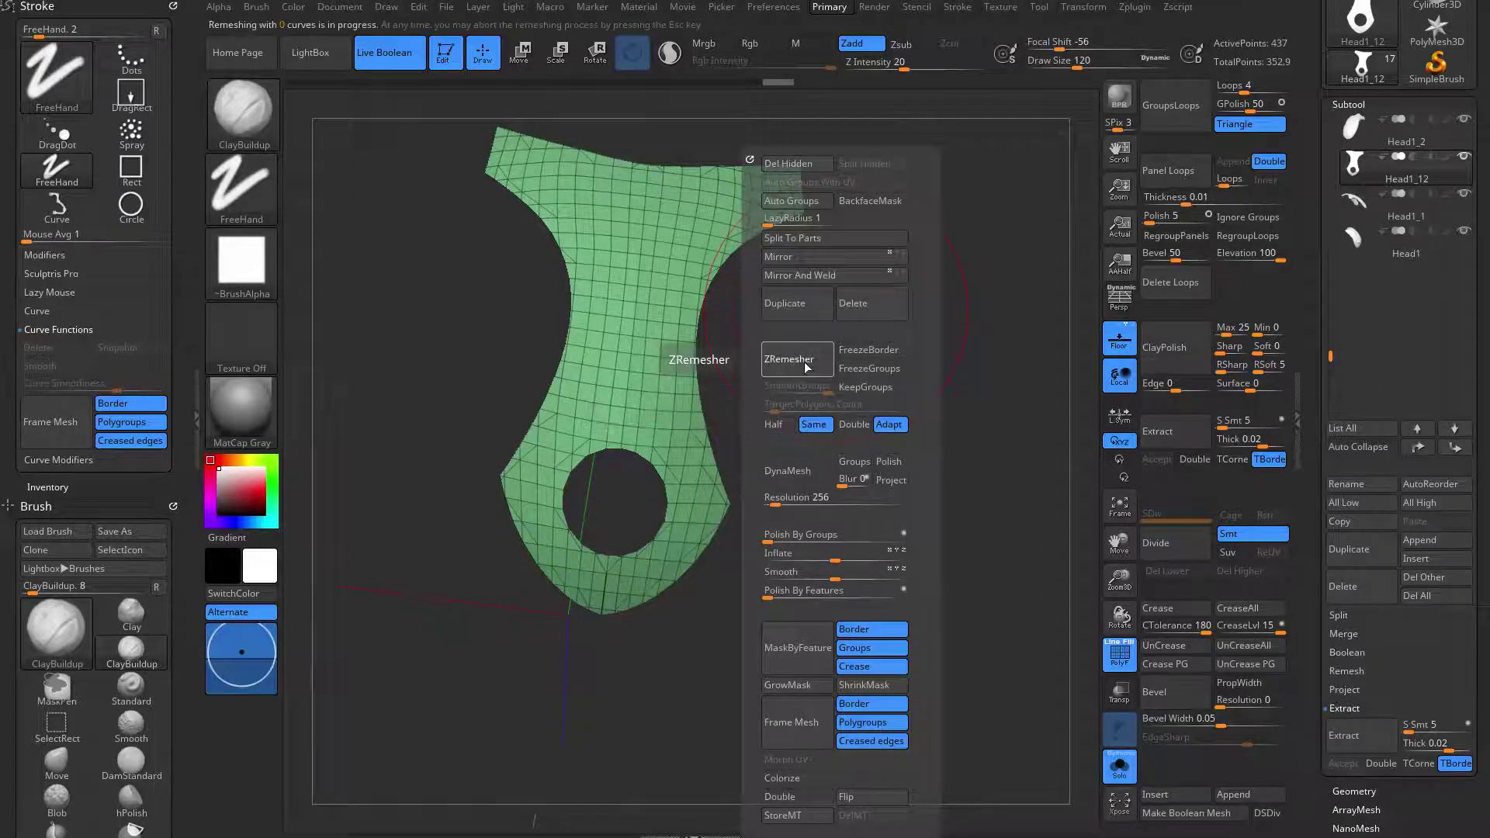
pyautogui.moveTo(715, 609)
pyautogui.keyDown('alt'); pyautogui.mouseDown()
pyautogui.moveTo(882, 369)
pyautogui.moveTo(846, 343)
pyautogui.mouseUp(); pyautogui.keyUp('alt')
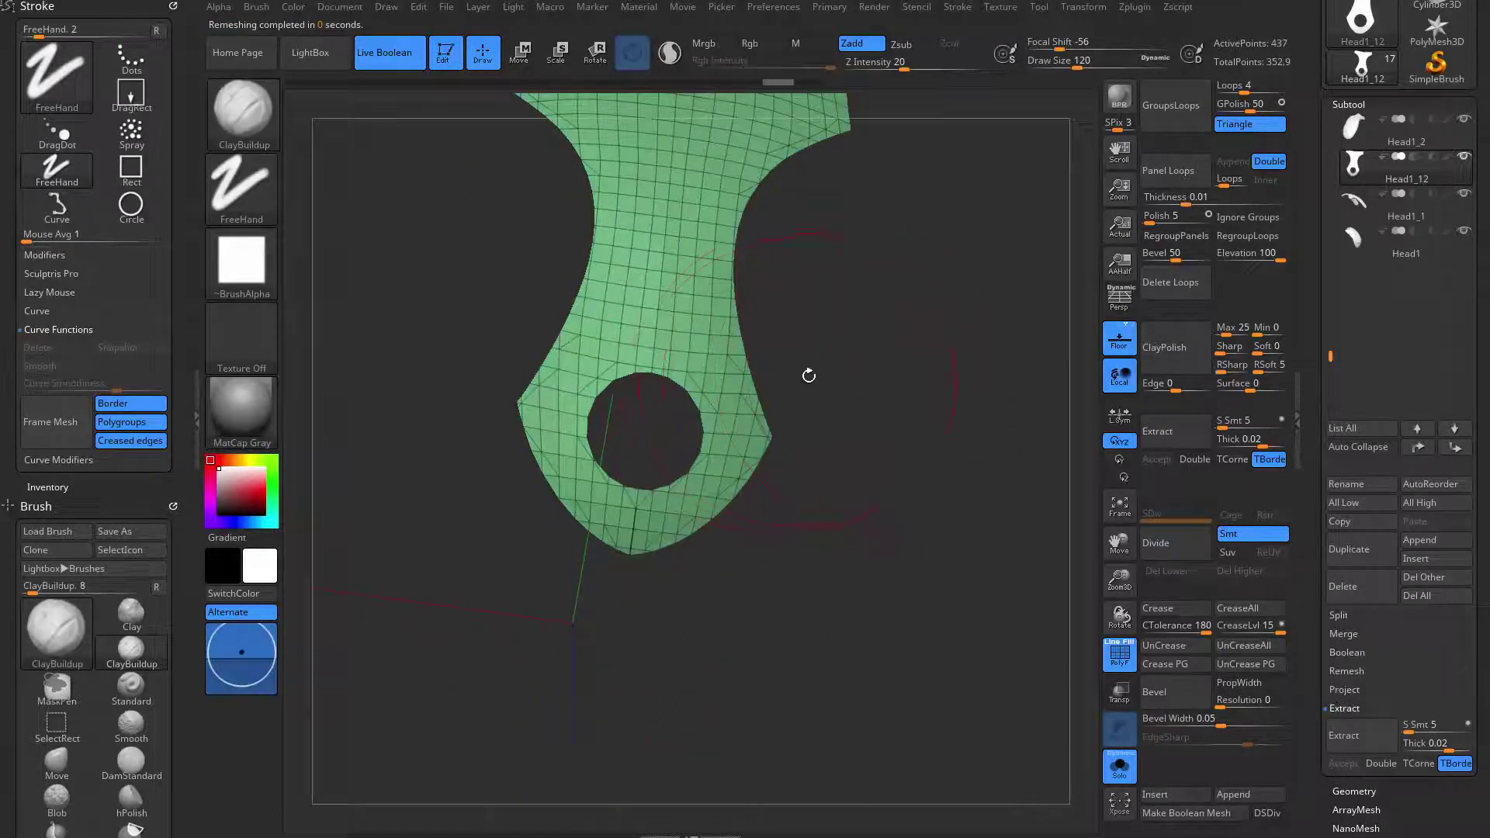
pyautogui.press('space')
pyautogui.moveTo(760, 579); pyautogui.dragTo(836, 588)
pyautogui.press('space')
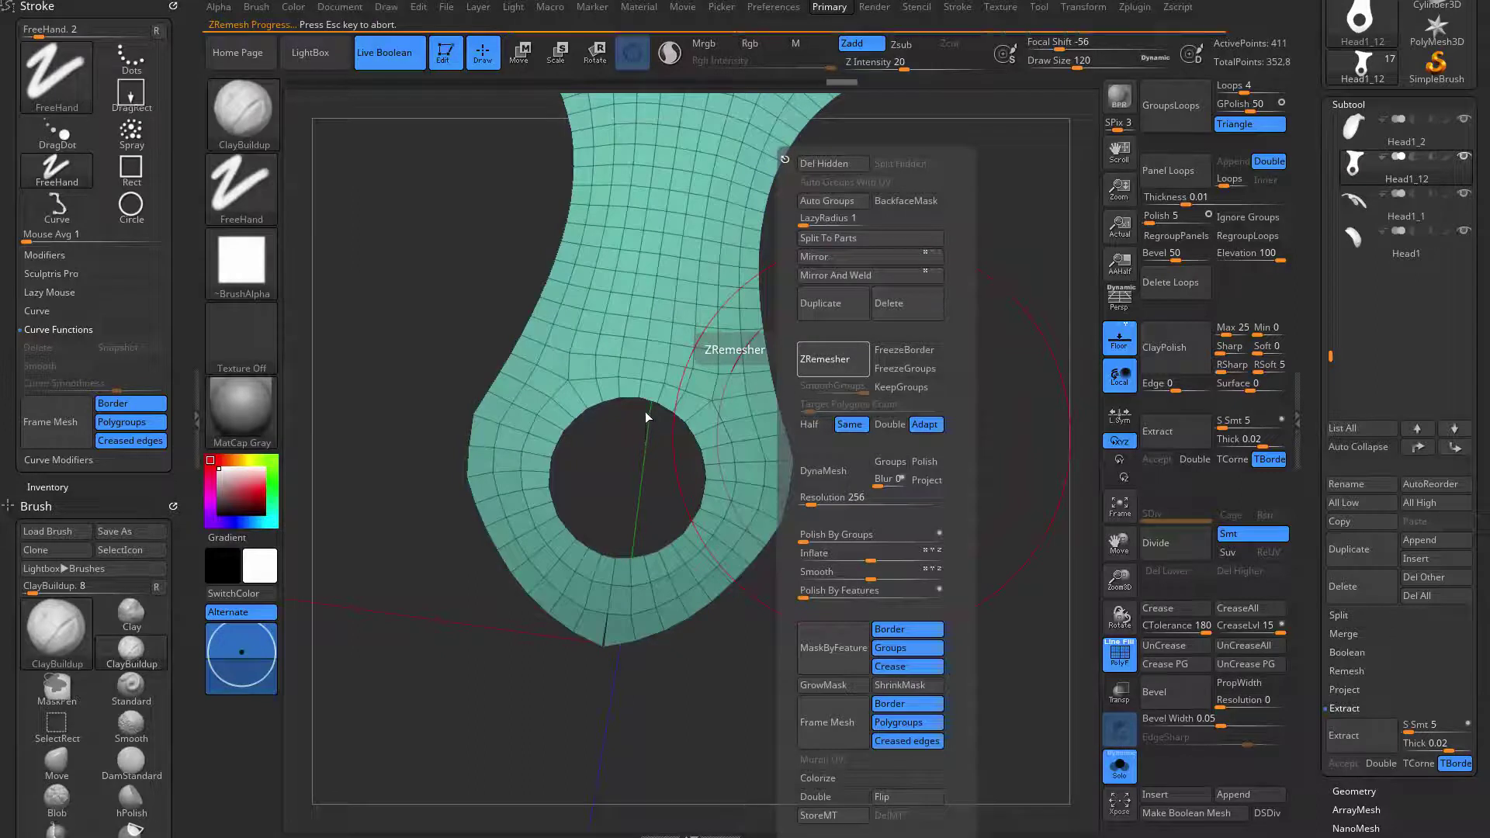
pyautogui.moveTo(901, 332)
pyautogui.mouseDown()
pyautogui.moveTo(852, 513)
pyautogui.moveTo(849, 476)
pyautogui.moveTo(828, 520)
pyautogui.moveTo(914, 473)
pyautogui.mouseUp()
pyautogui.press('space')
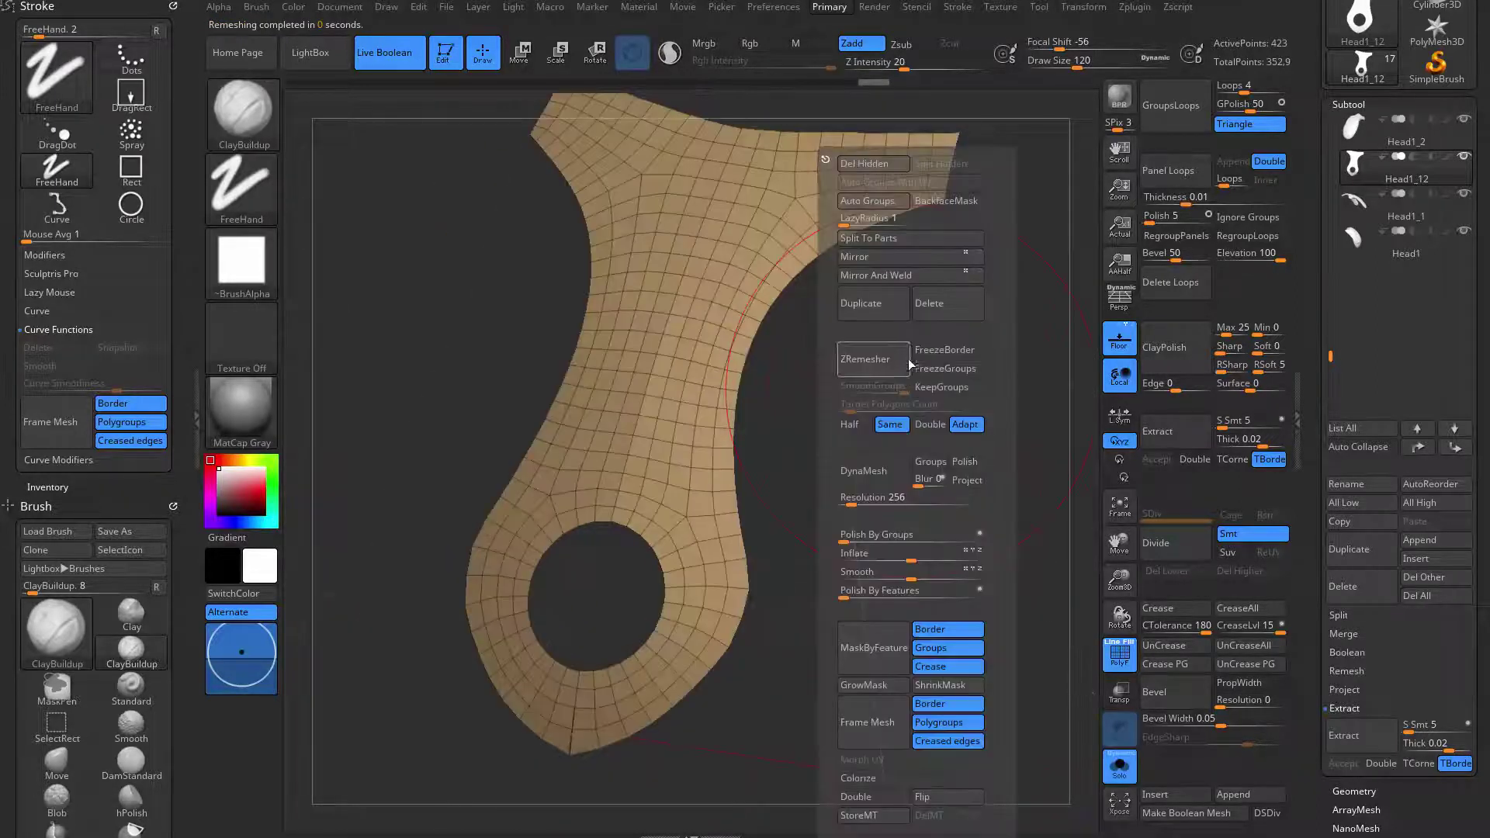
# - Try thickening the remeshed panel with Panel Loops, then undo it
pyautogui.click(1175, 175)
pyautogui.moveTo(929, 399); pyautogui.dragTo(1099, 290)
pyautogui.hotkey('ctrl', 'z')
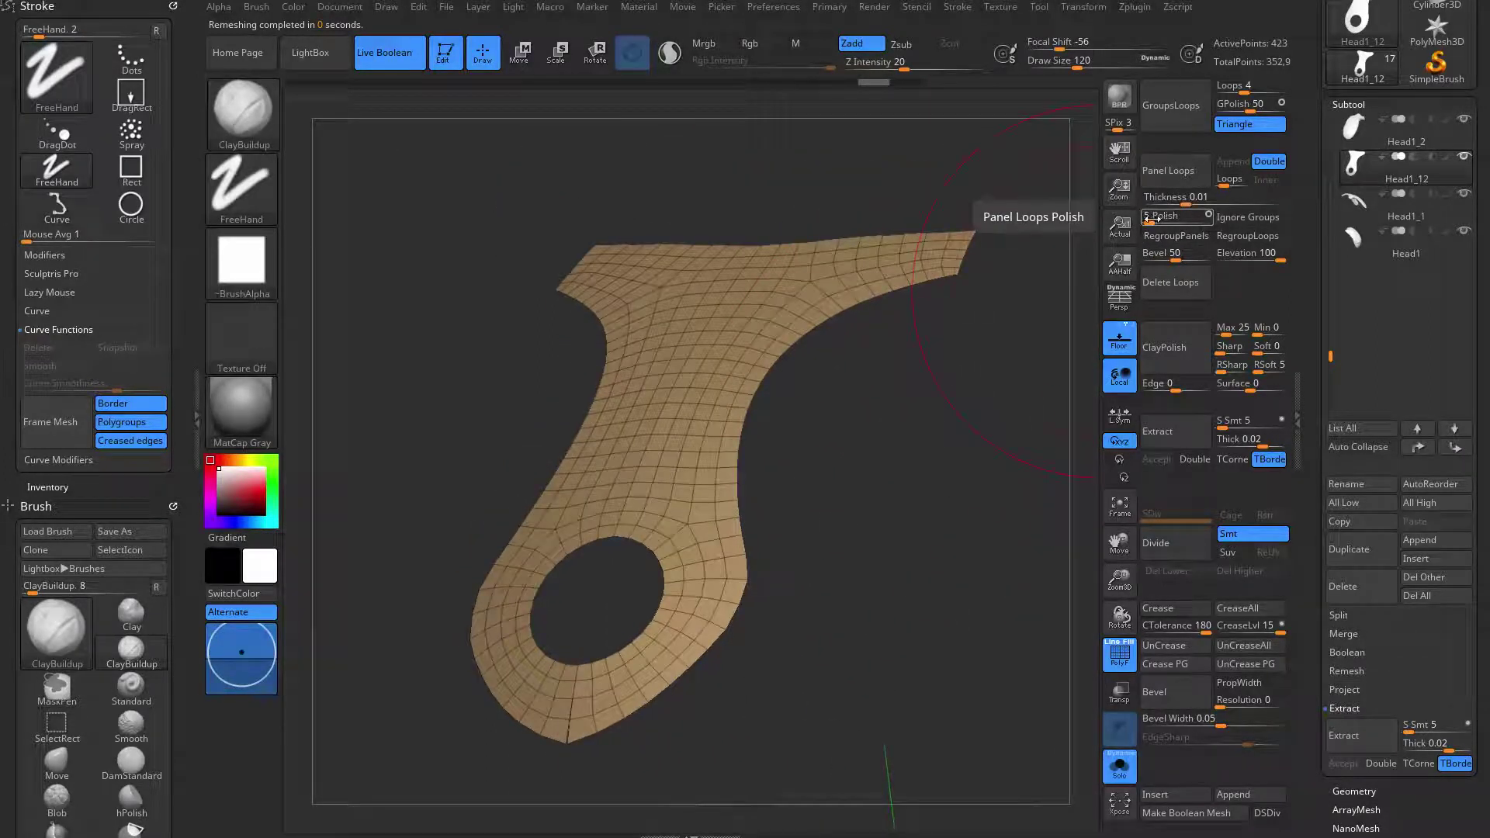
# - Set Panel Loops to 2 loops, Polish 0, Bevel 21 and Thickness 0.14747, testing the thickened panel
pyautogui.moveTo(968, 405); pyautogui.dragTo(998, 392)
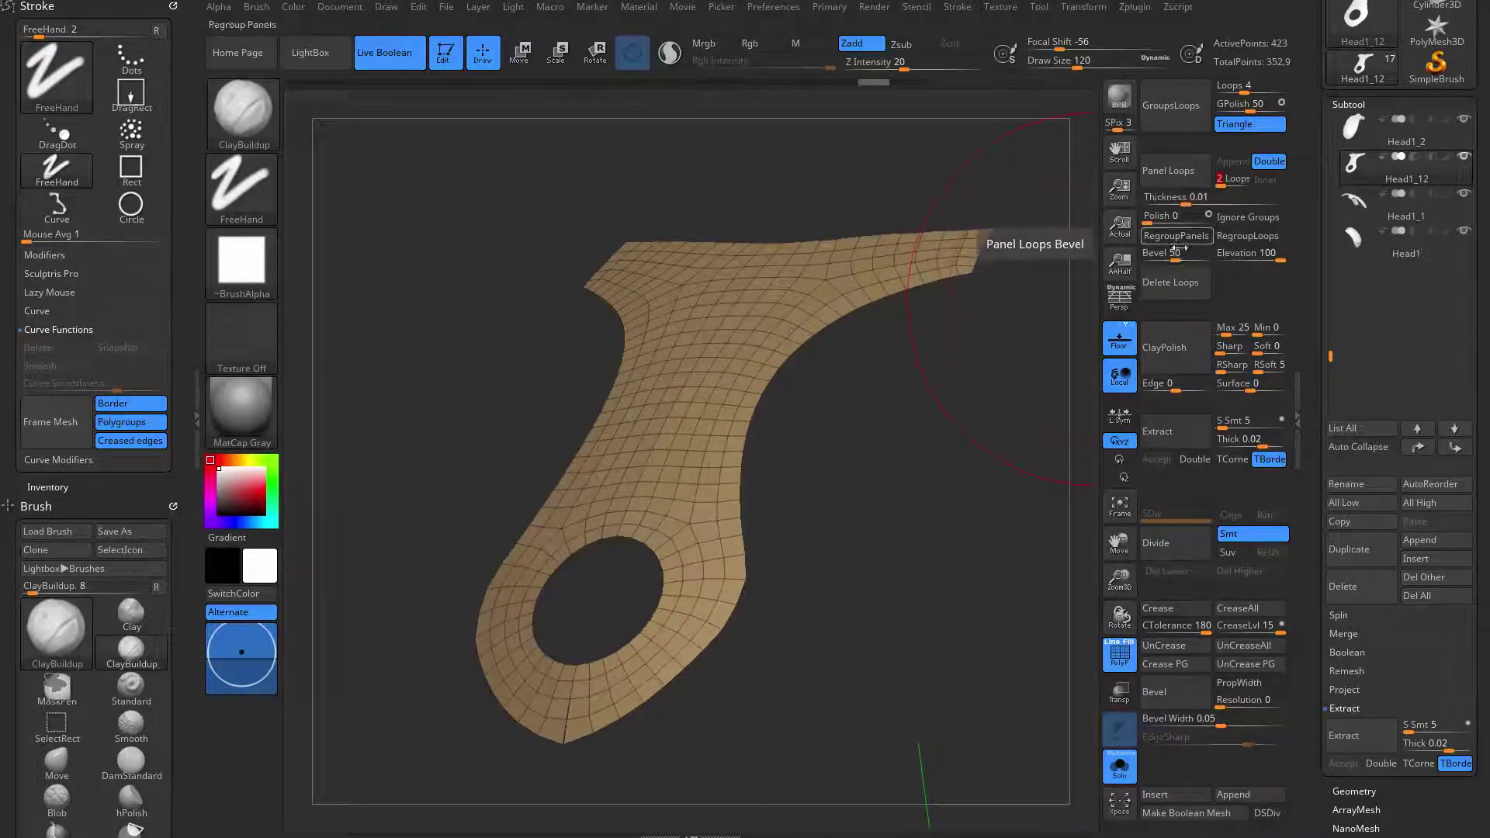
pyautogui.click(1185, 179)
pyautogui.hotkey('ctrl', 'z')
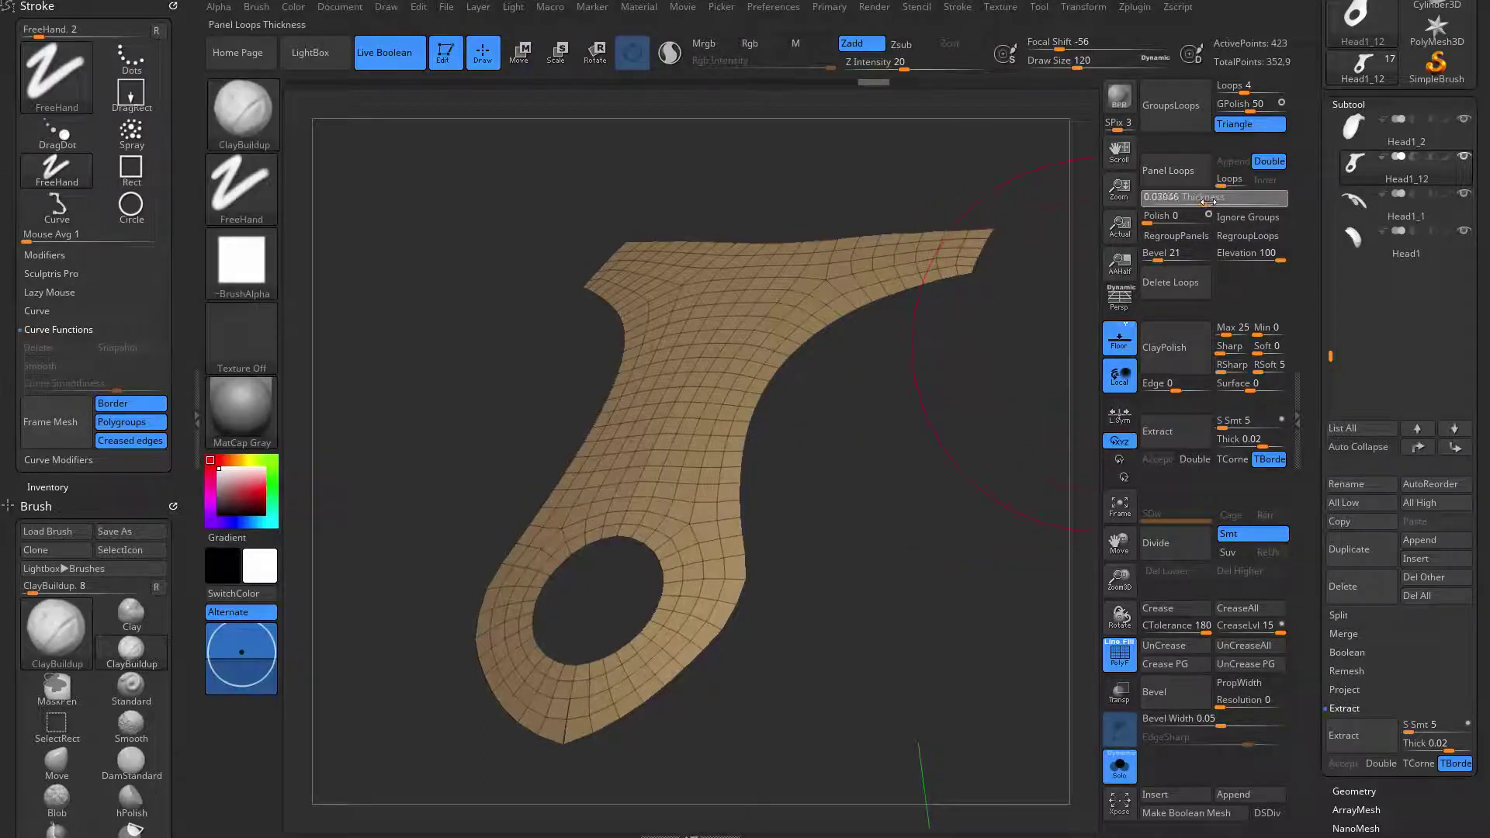
pyautogui.click(1184, 166)
# - Adjust the center seam at the panel's lower tip with the Move brush at draw size 9
pyautogui.moveTo(898, 468)
pyautogui.mouseDown()
pyautogui.moveTo(935, 482)
pyautogui.moveTo(897, 542)
pyautogui.moveTo(892, 656)
pyautogui.moveTo(978, 519)
pyautogui.moveTo(958, 632)
pyautogui.moveTo(978, 424)
pyautogui.moveTo(938, 427)
pyautogui.mouseUp()
pyautogui.press('space')
pyautogui.moveTo(729, 622)
pyautogui.keyDown('alt'); pyautogui.mouseDown()
pyautogui.moveTo(835, 558)
pyautogui.moveTo(817, 605)
pyautogui.moveTo(735, 575)
pyautogui.mouseUp(); pyautogui.keyUp('alt')
pyautogui.press('b')
pyautogui.press('m')
pyautogui.press('v')
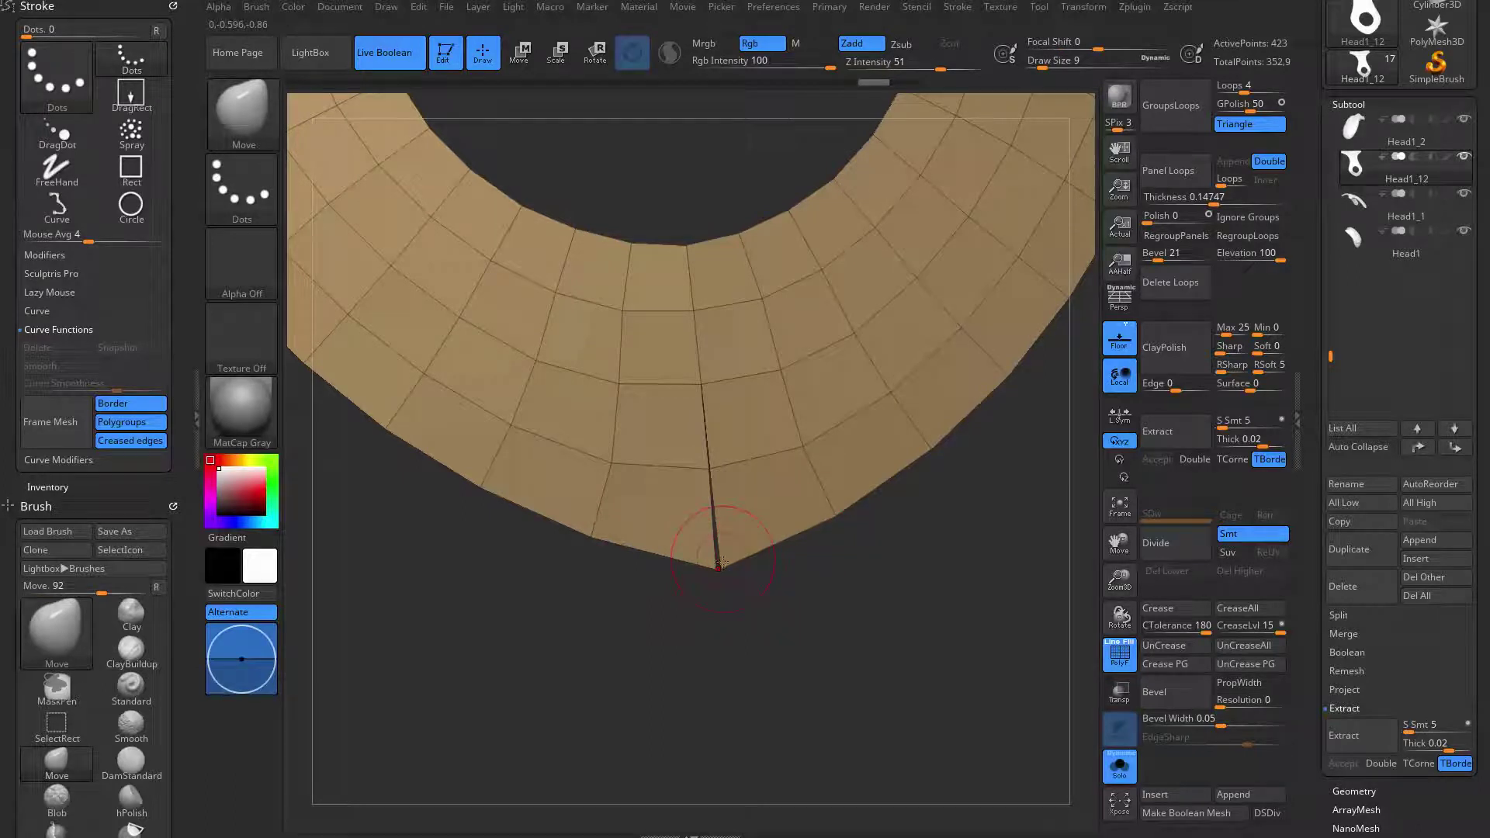
pyautogui.moveTo(511, 595); pyautogui.dragTo(765, 557)
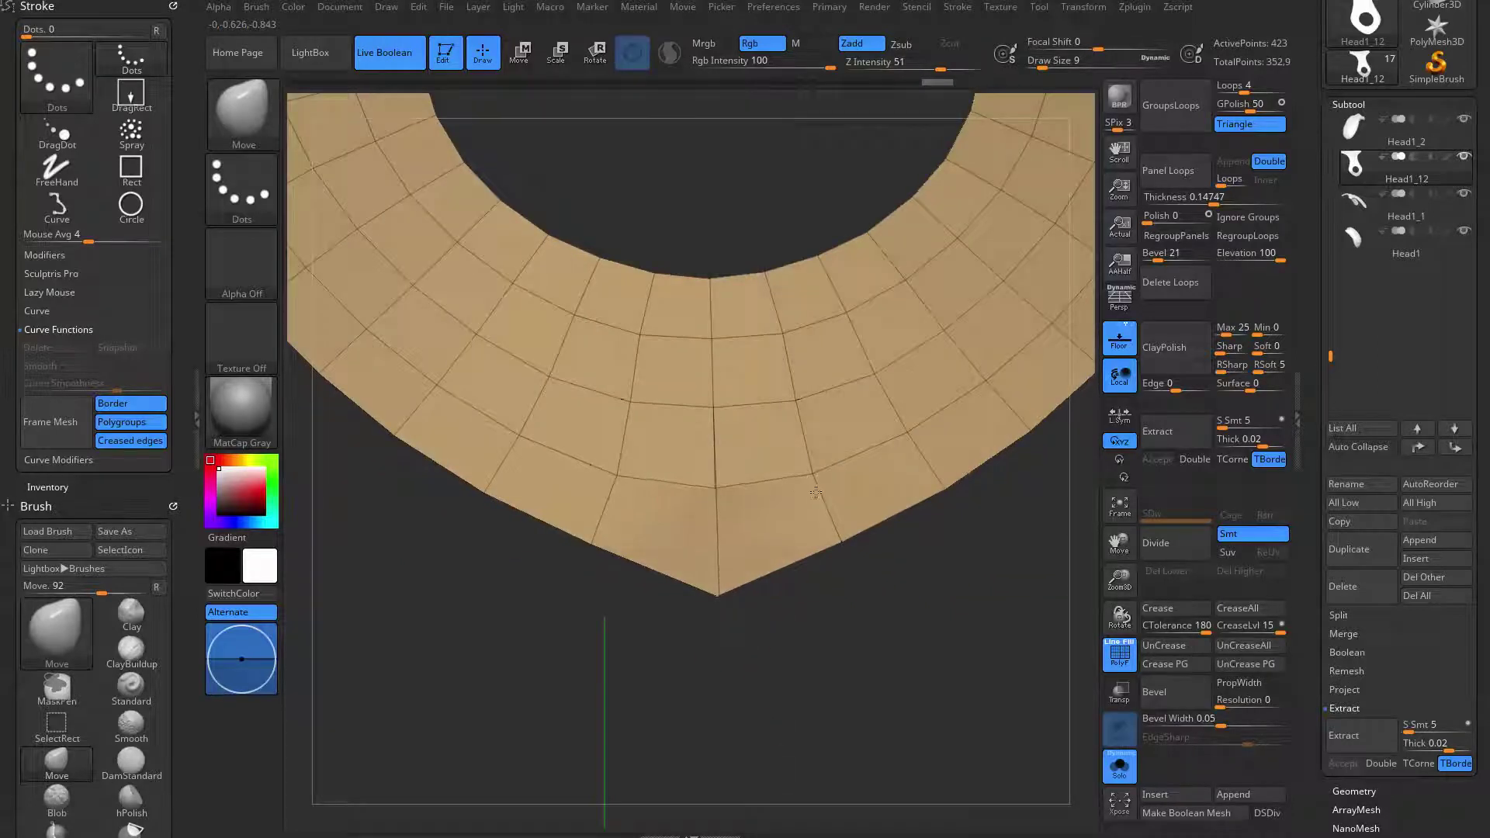
# - Try to mirror and weld the panel and smooth the center seam at its lower tip, then undo both
pyautogui.press('space')
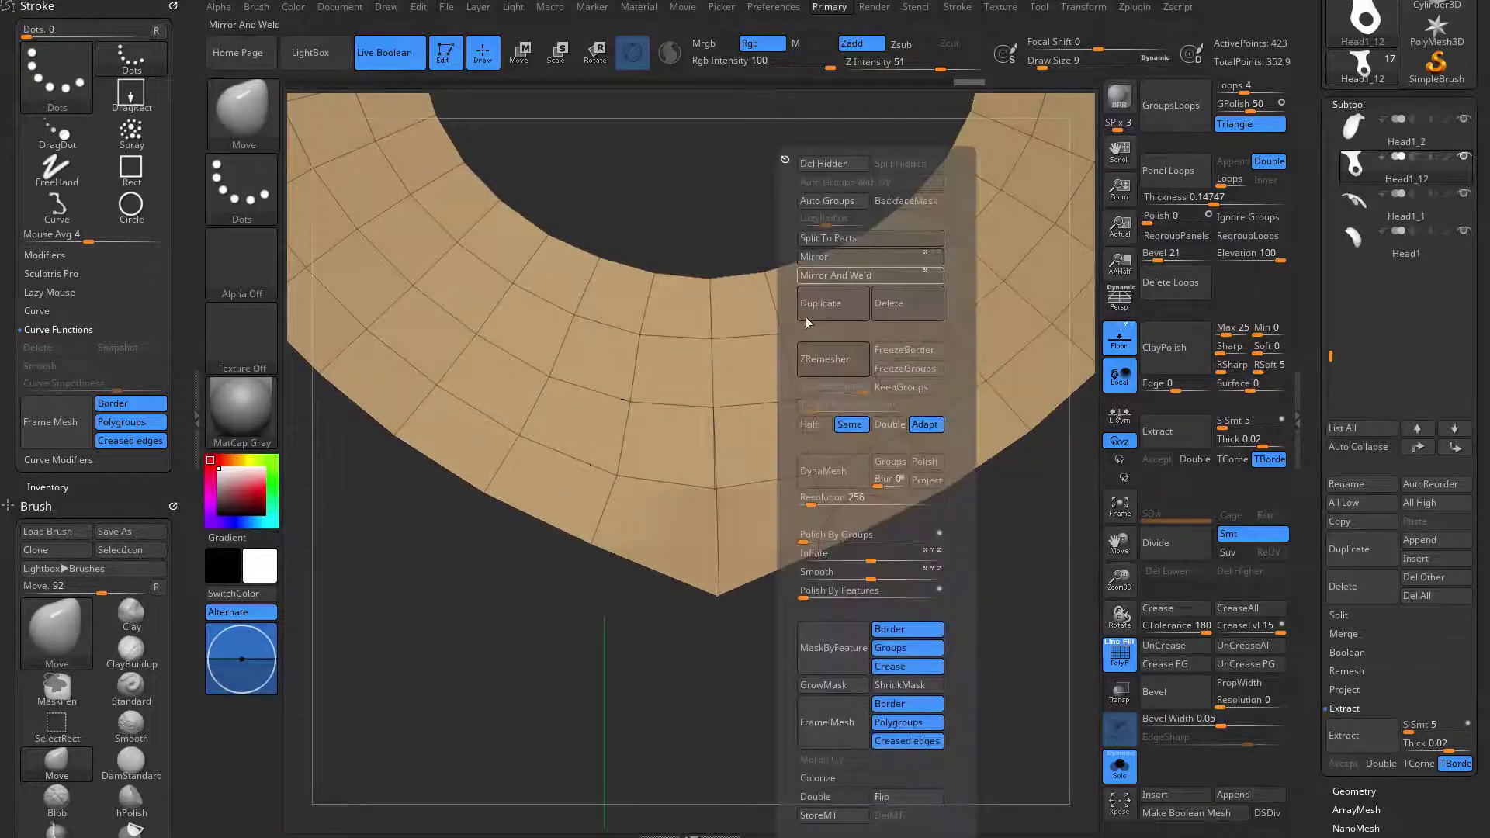
pyautogui.click(805, 277)
pyautogui.keyDown('alt'); pyautogui.moveTo(779, 629); pyautogui.dragTo(828, 692); pyautogui.keyUp('alt')
pyautogui.keyDown('shift'); pyautogui.moveTo(737, 591); pyautogui.dragTo(730, 490); pyautogui.keyUp('shift')
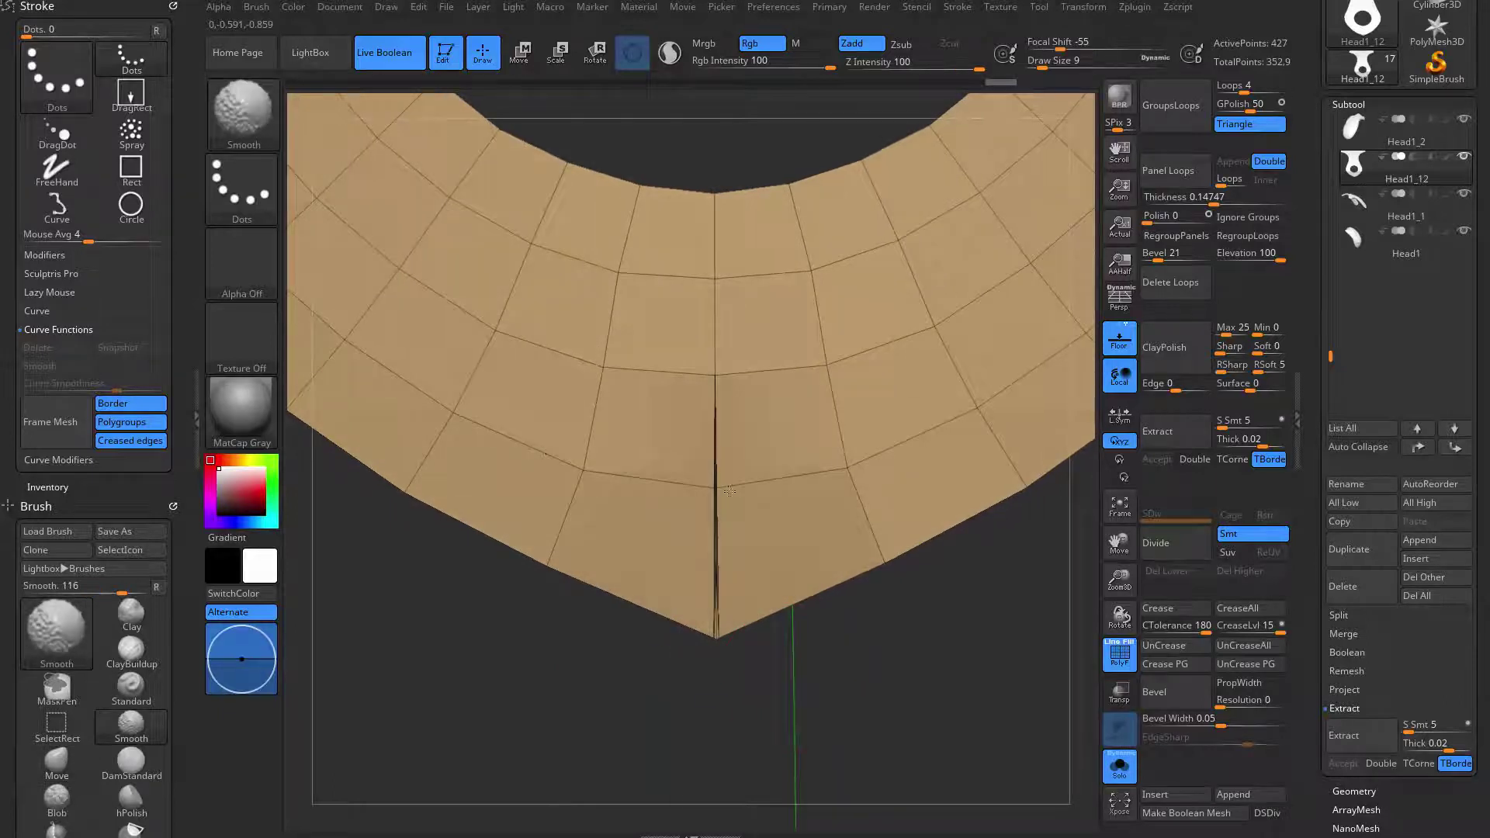
pyautogui.moveTo(815, 688)
pyautogui.mouseDown()
pyautogui.moveTo(837, 722)
pyautogui.moveTo(805, 699)
pyautogui.moveTo(846, 699)
pyautogui.mouseUp()
pyautogui.hotkey('ctrl', 'z')
pyautogui.hotkey('ctrl', 'z')
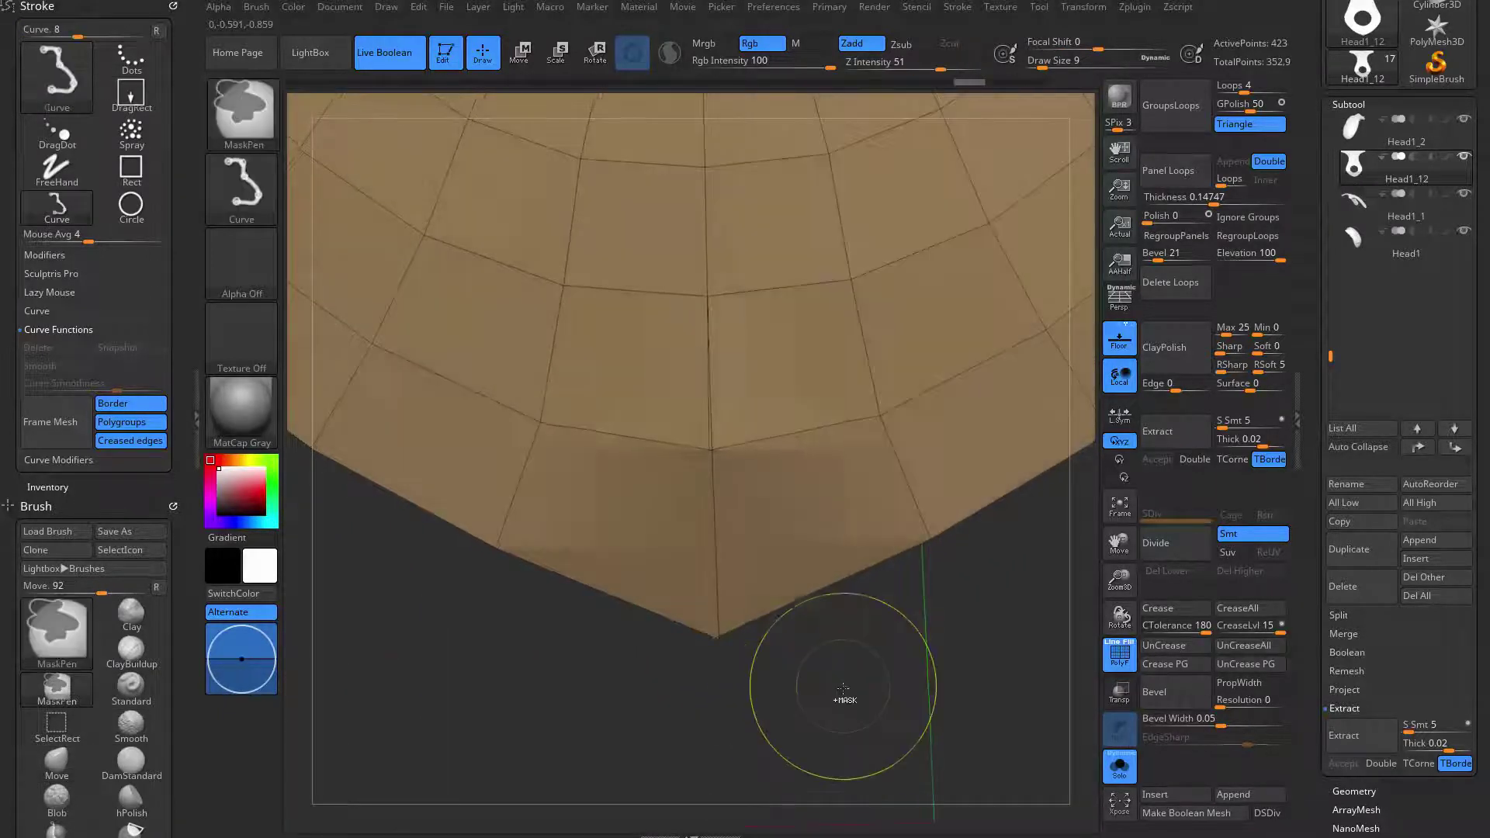
# - Undo the last change at the panel's lower tip and weld the center-seam points with WeldDist 7
pyautogui.hotkey('ctrl', 'z')
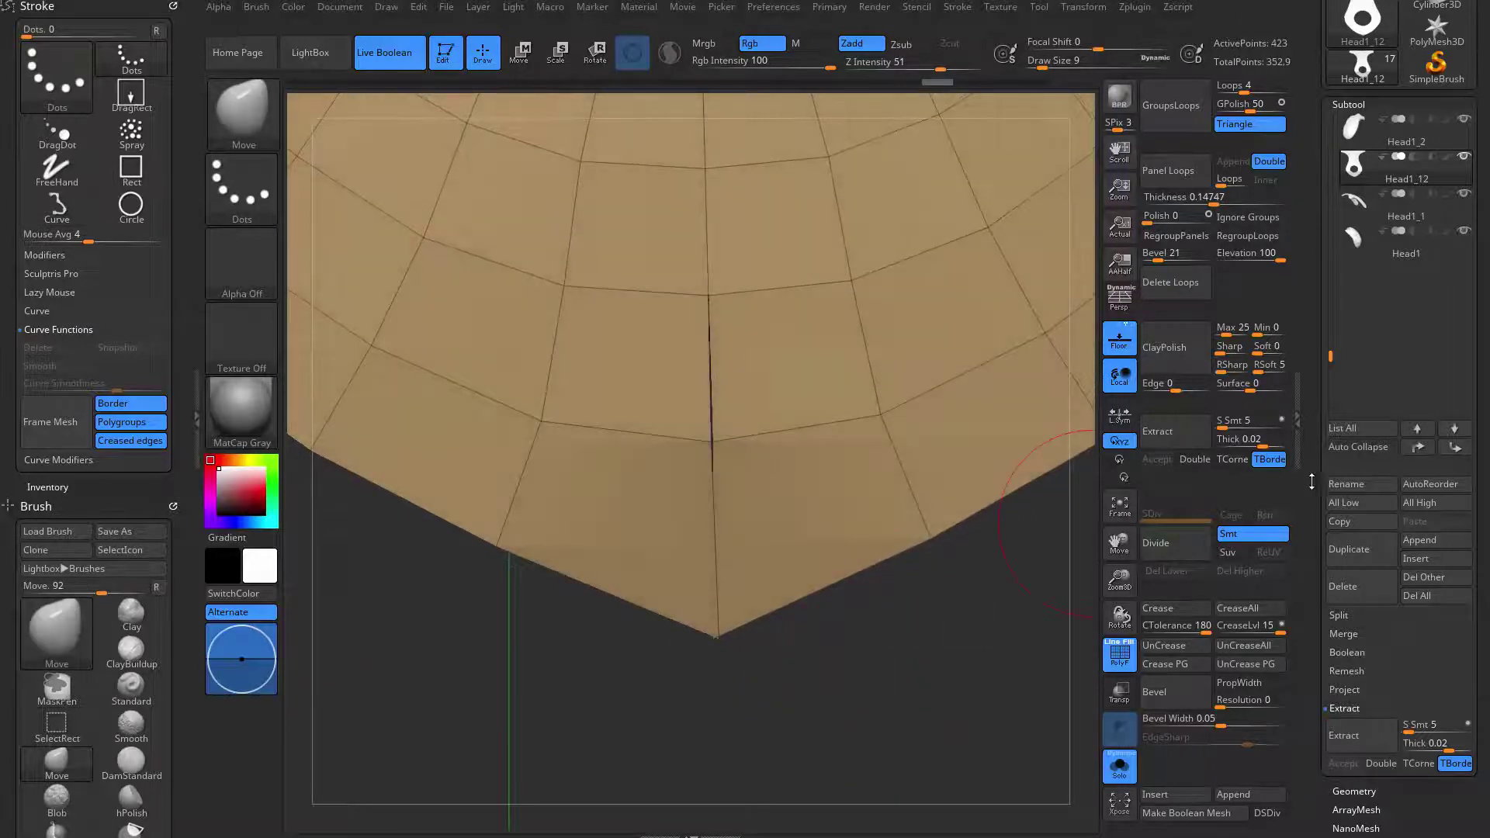
pyautogui.moveTo(1312, 481); pyautogui.dragTo(1347, 371)
pyautogui.click(1376, 299)
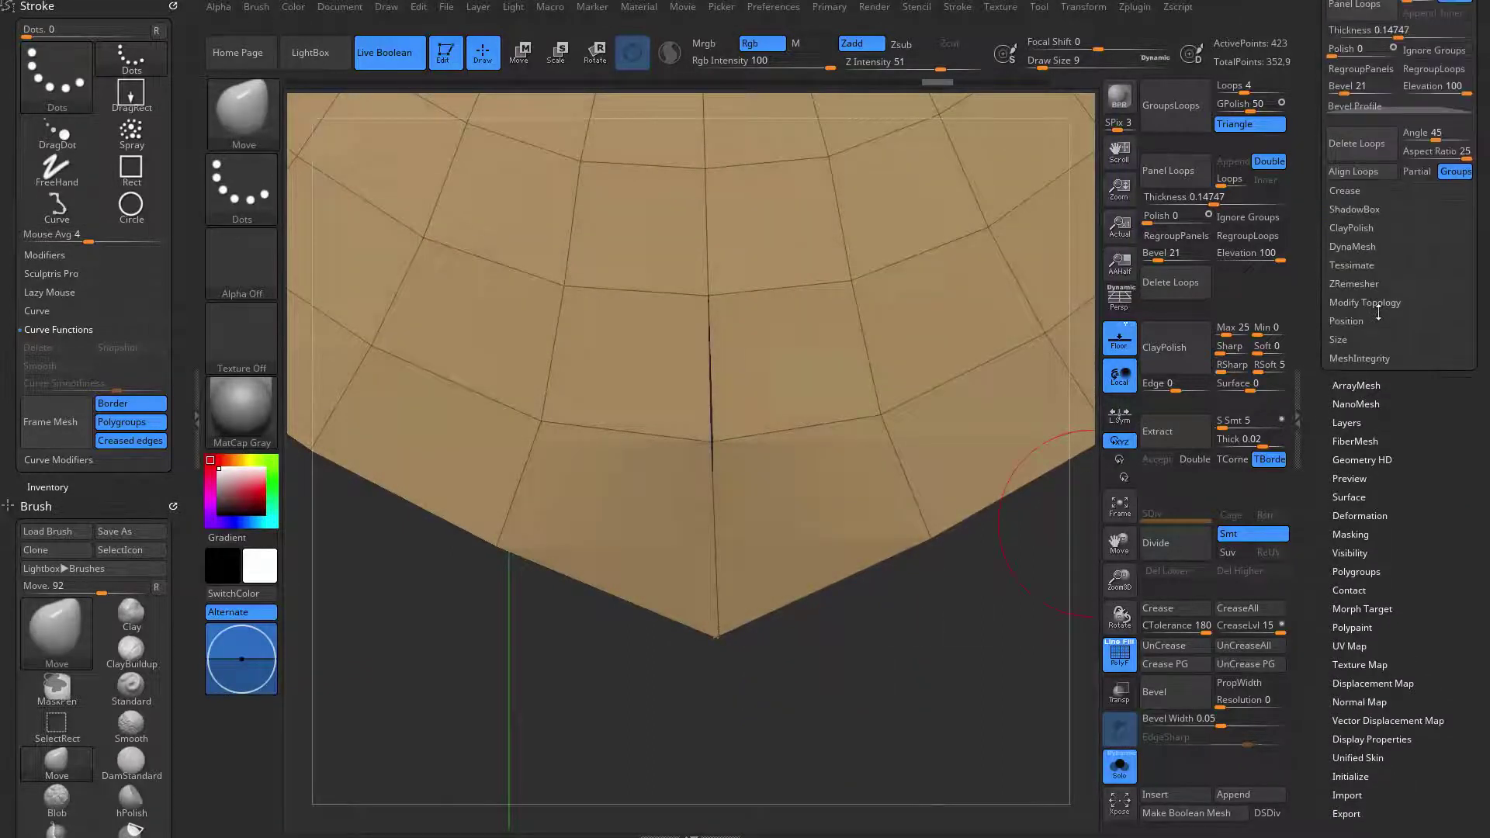
pyautogui.scroll(3, 1333, 382)
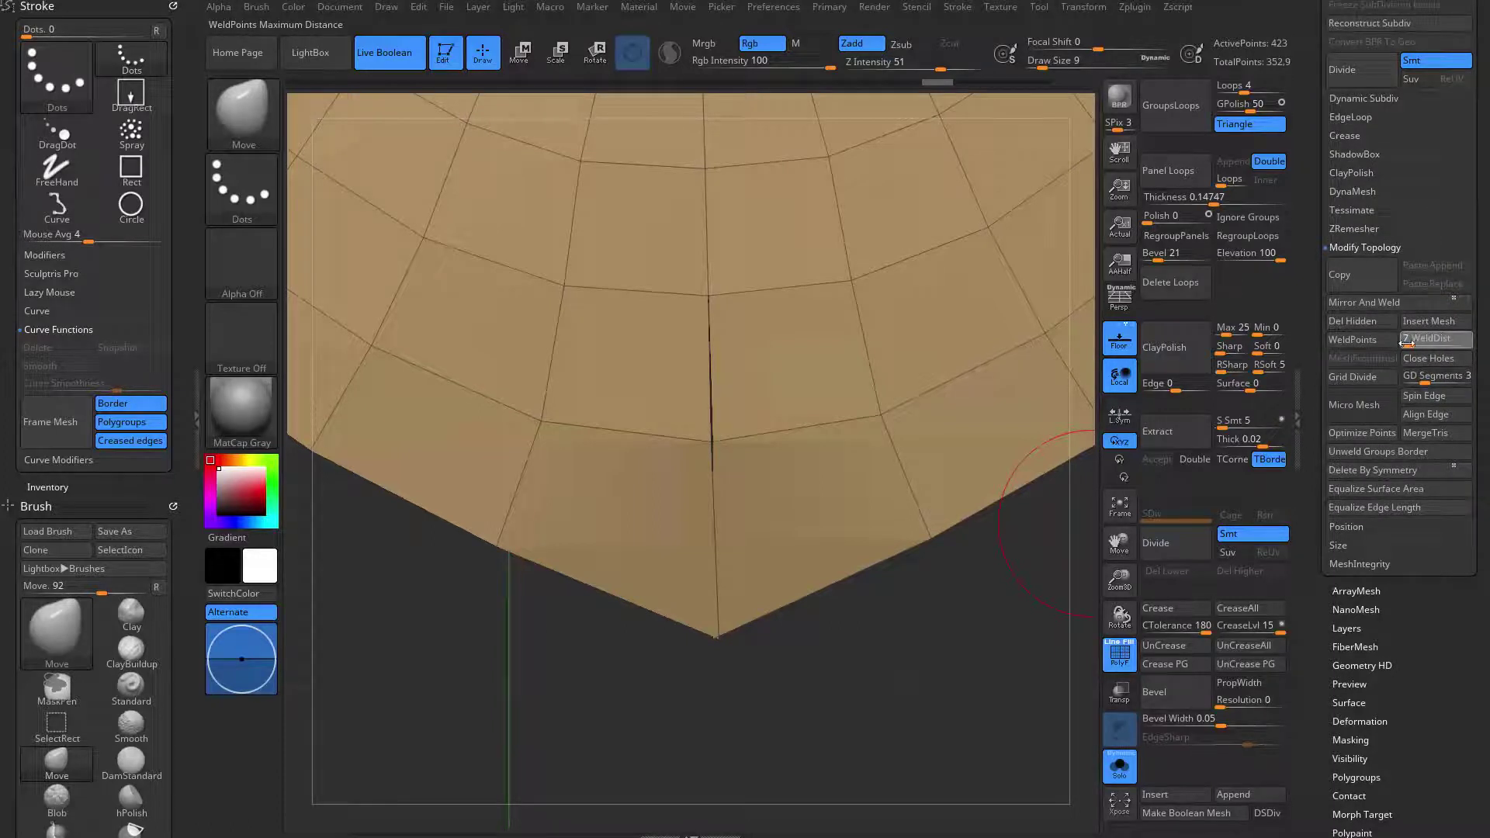
pyautogui.click(1380, 349)
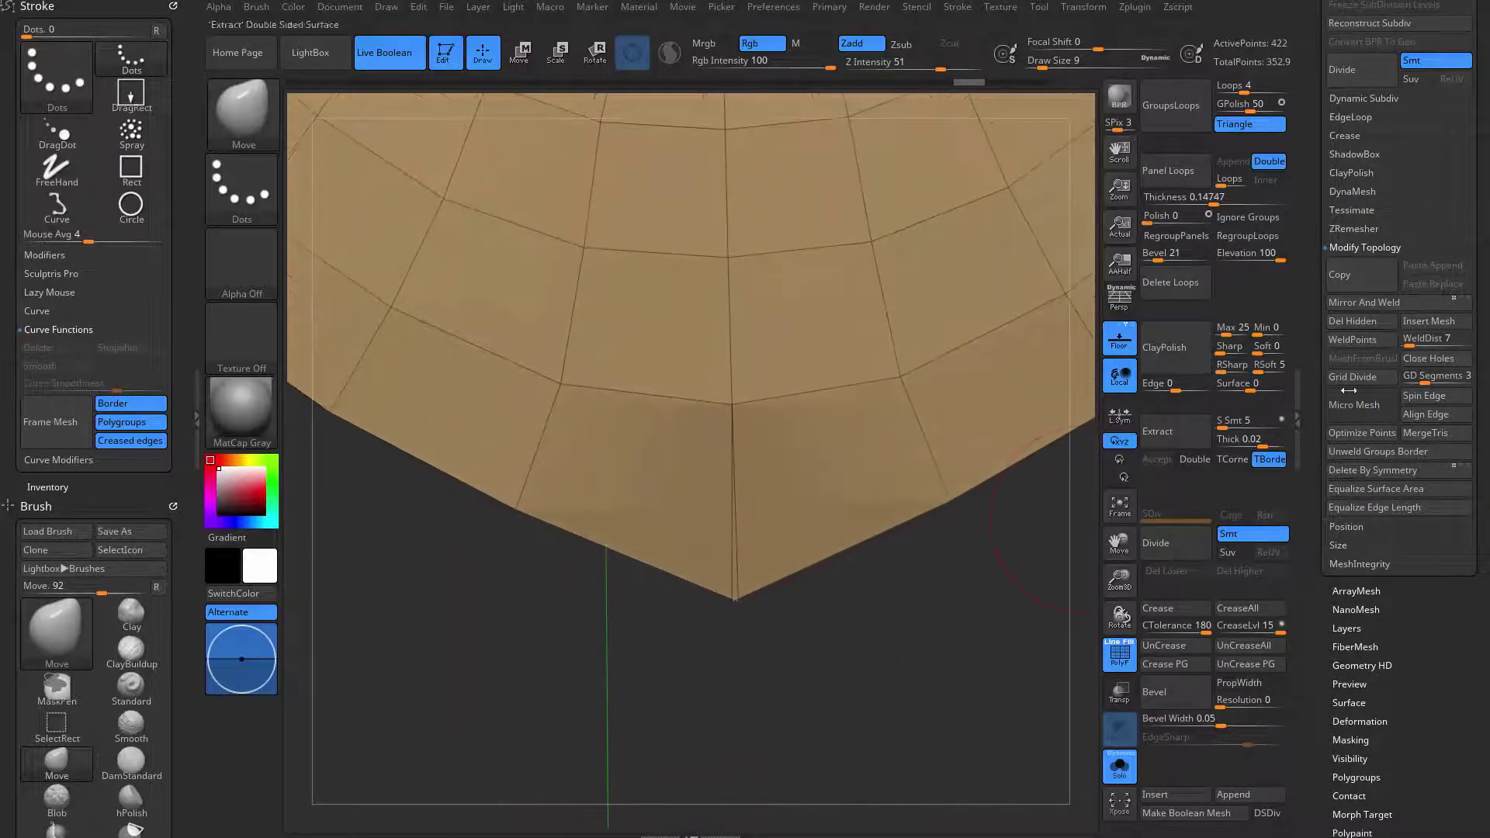
# - Raise WeldDist to 49 and weld the remaining split points on the center seam at the lower tip
pyautogui.click(1435, 343)
pyautogui.click(1388, 346)
pyautogui.keyDown('ctrl'); pyautogui.moveTo(824, 693); pyautogui.dragTo(792, 666, button='right'); pyautogui.keyUp('ctrl')
pyautogui.keyDown('ctrl'); pyautogui.moveTo(853, 780); pyautogui.dragTo(877, 644, button='right'); pyautogui.keyUp('ctrl')
pyautogui.keyDown('alt'); pyautogui.moveTo(877, 644); pyautogui.dragTo(858, 738, button='right'); pyautogui.keyUp('alt')
pyautogui.keyDown('ctrl'); pyautogui.moveTo(947, 692); pyautogui.dragTo(931, 666, button='right'); pyautogui.keyUp('ctrl')
pyautogui.moveTo(930, 666); pyautogui.dragTo(748, 624)
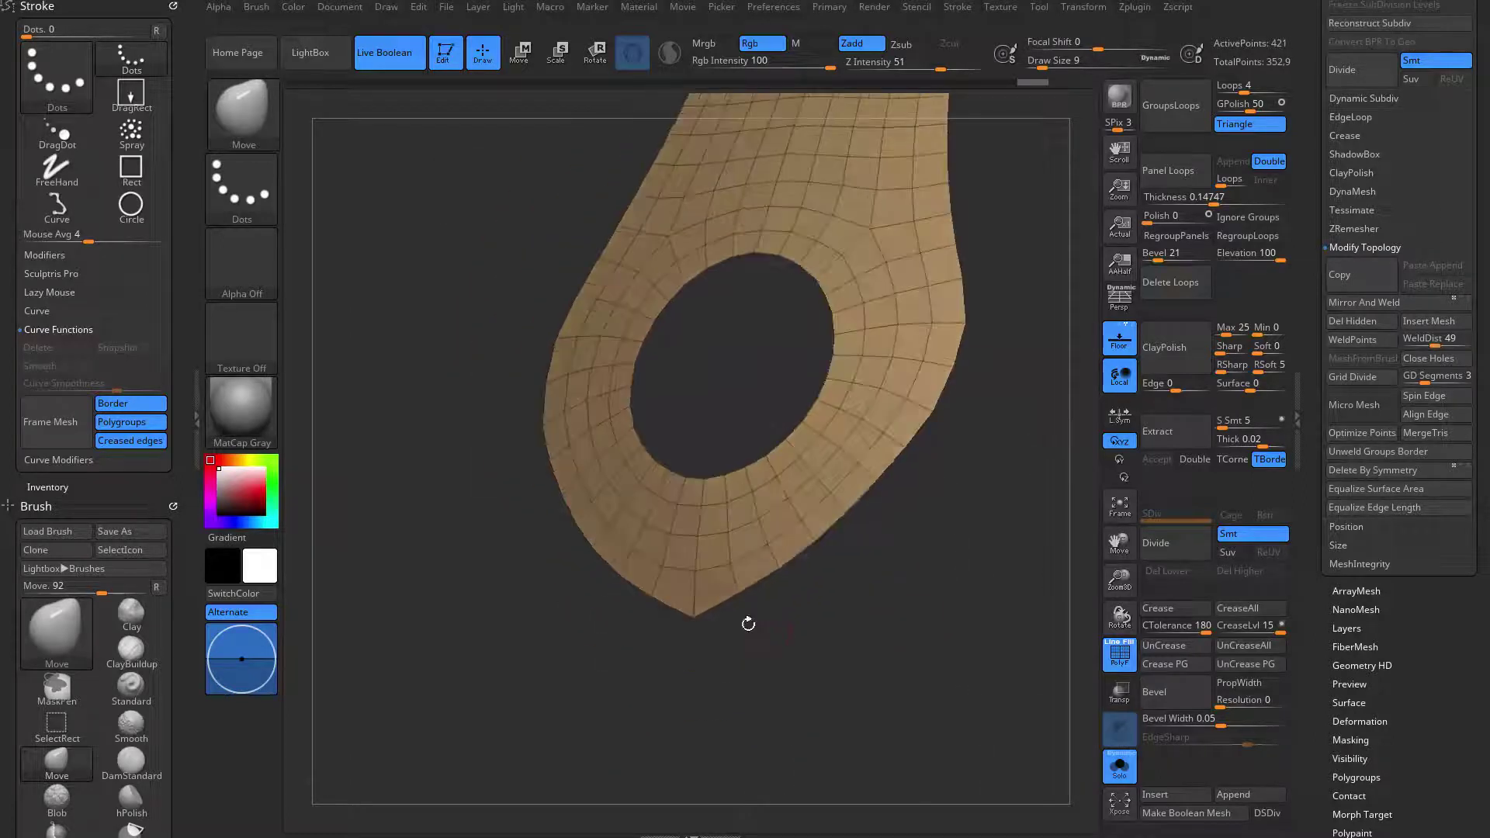
# - Undo the thick Panel Loops test and thicken the panel with Panel Loops at Thickness 0.03111
pyautogui.moveTo(1065, 259); pyautogui.dragTo(975, 491)
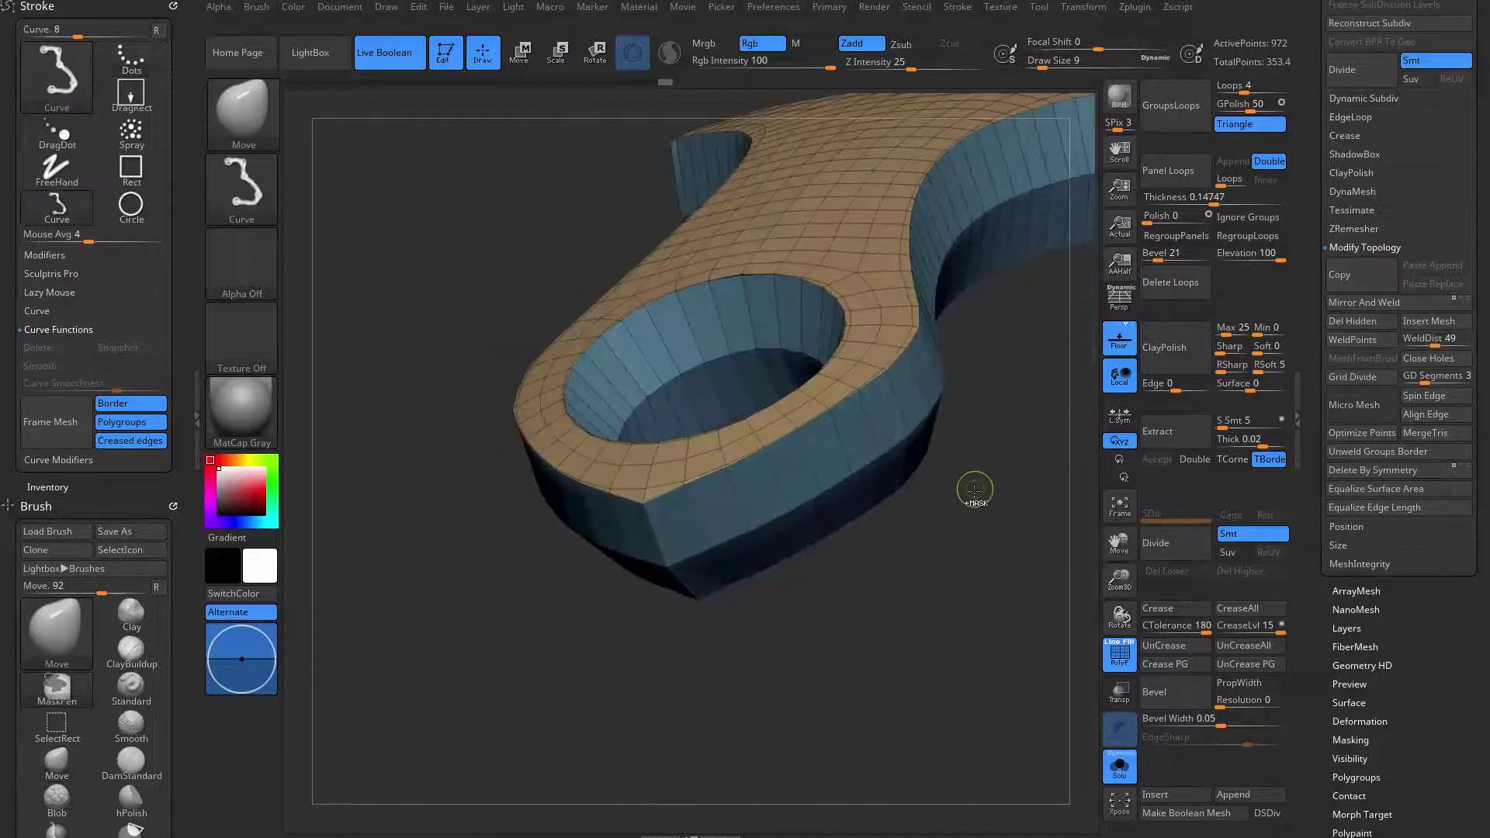
pyautogui.hotkey('ctrl', 'z')
pyautogui.hotkey('alt', 's')
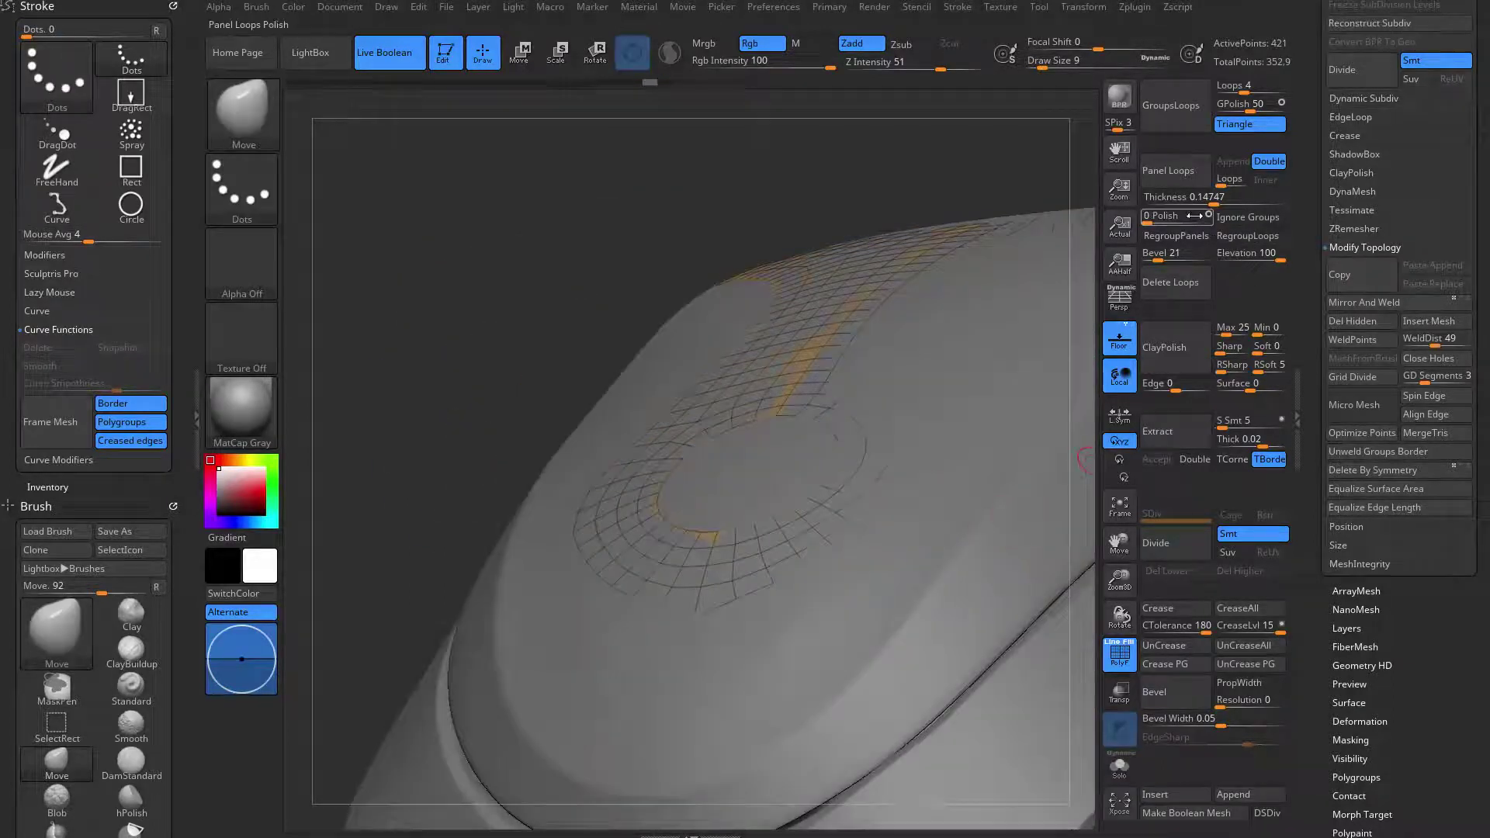
pyautogui.moveTo(1201, 197); pyautogui.dragTo(1196, 197)
pyautogui.click(1192, 176)
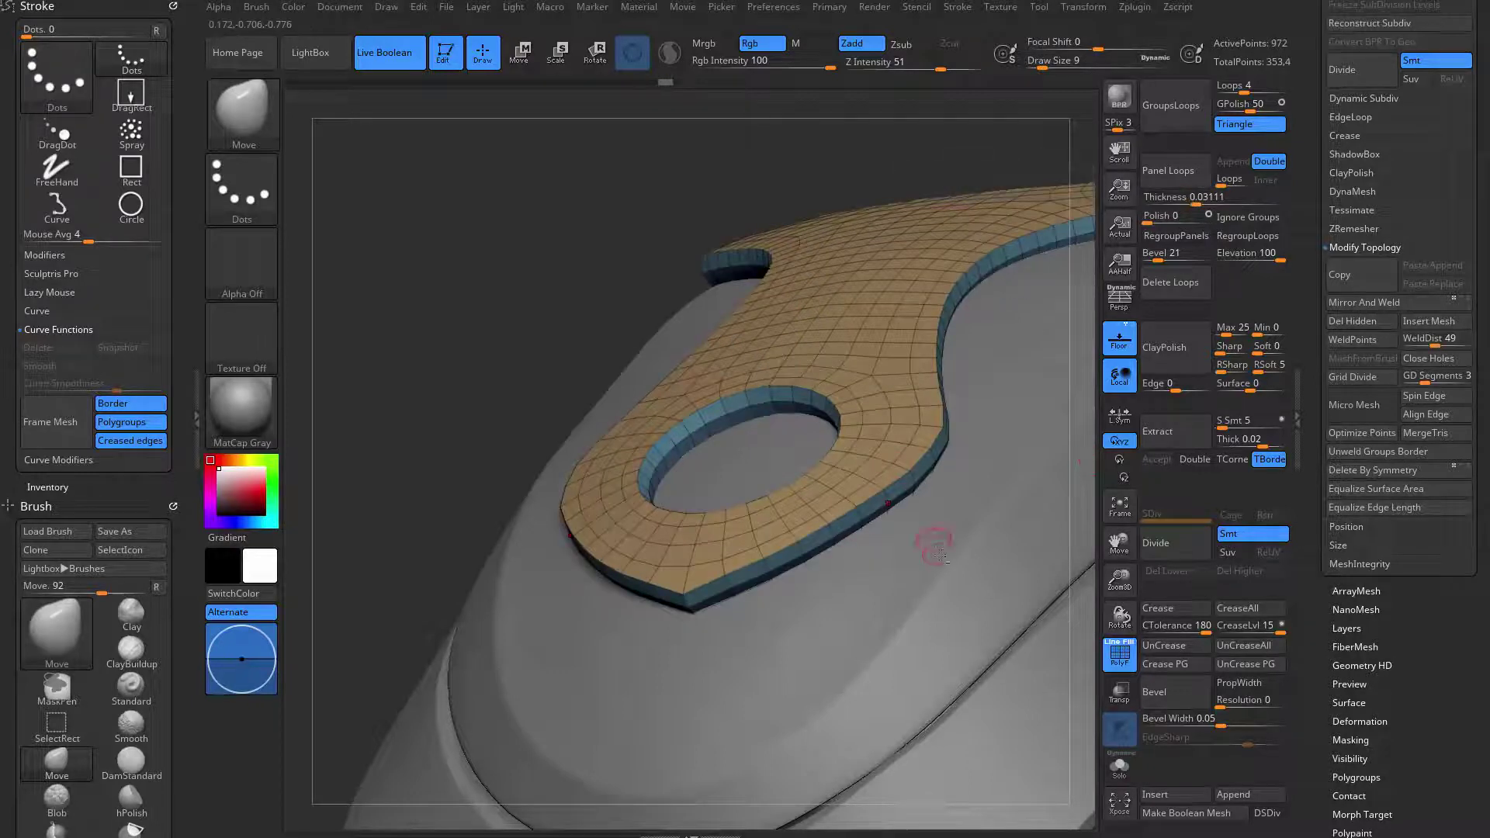
pyautogui.hotkey('alt', 's')
pyautogui.moveTo(1001, 553); pyautogui.dragTo(921, 594)
pyautogui.hotkey('ctrl', 'shift', 's')
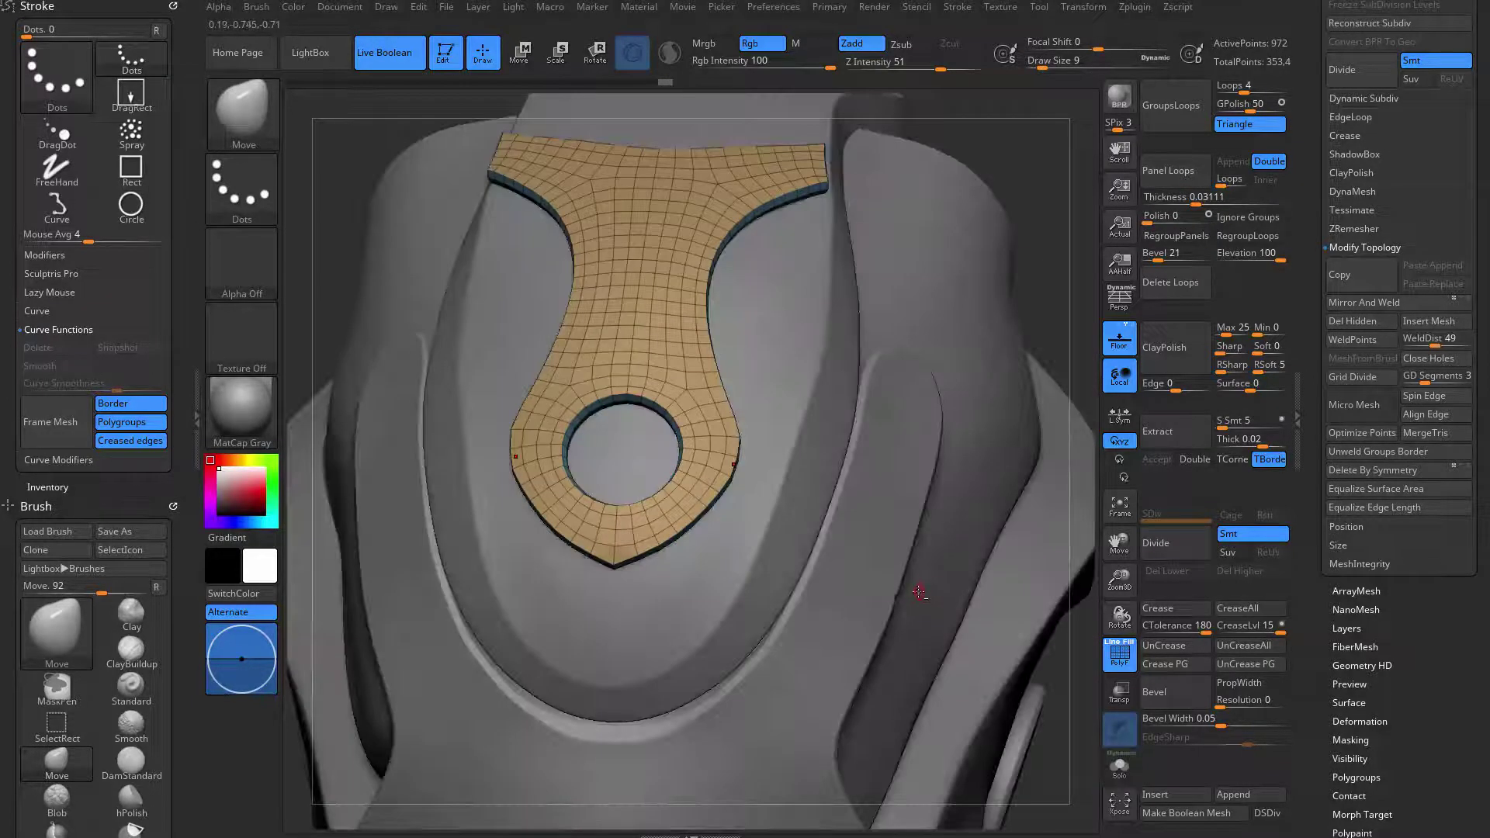
# - Isolate the panel and insert edge loops along the hole's wall and the outer side wall with the ZModeler brush
pyautogui.hotkey('alt', 's')
pyautogui.moveTo(891, 533)
pyautogui.keyDown('alt'); pyautogui.mouseDown()
pyautogui.moveTo(948, 426)
pyautogui.moveTo(935, 572)
pyautogui.moveTo(910, 508)
pyautogui.mouseUp(); pyautogui.keyUp('alt')
pyautogui.hotkey('shift', 'f')
pyautogui.hotkey('shift', 'f')
pyautogui.press('b')
pyautogui.press('z')
pyautogui.press('m')
pyautogui.moveTo(884, 325); pyautogui.dragTo(669, 230)
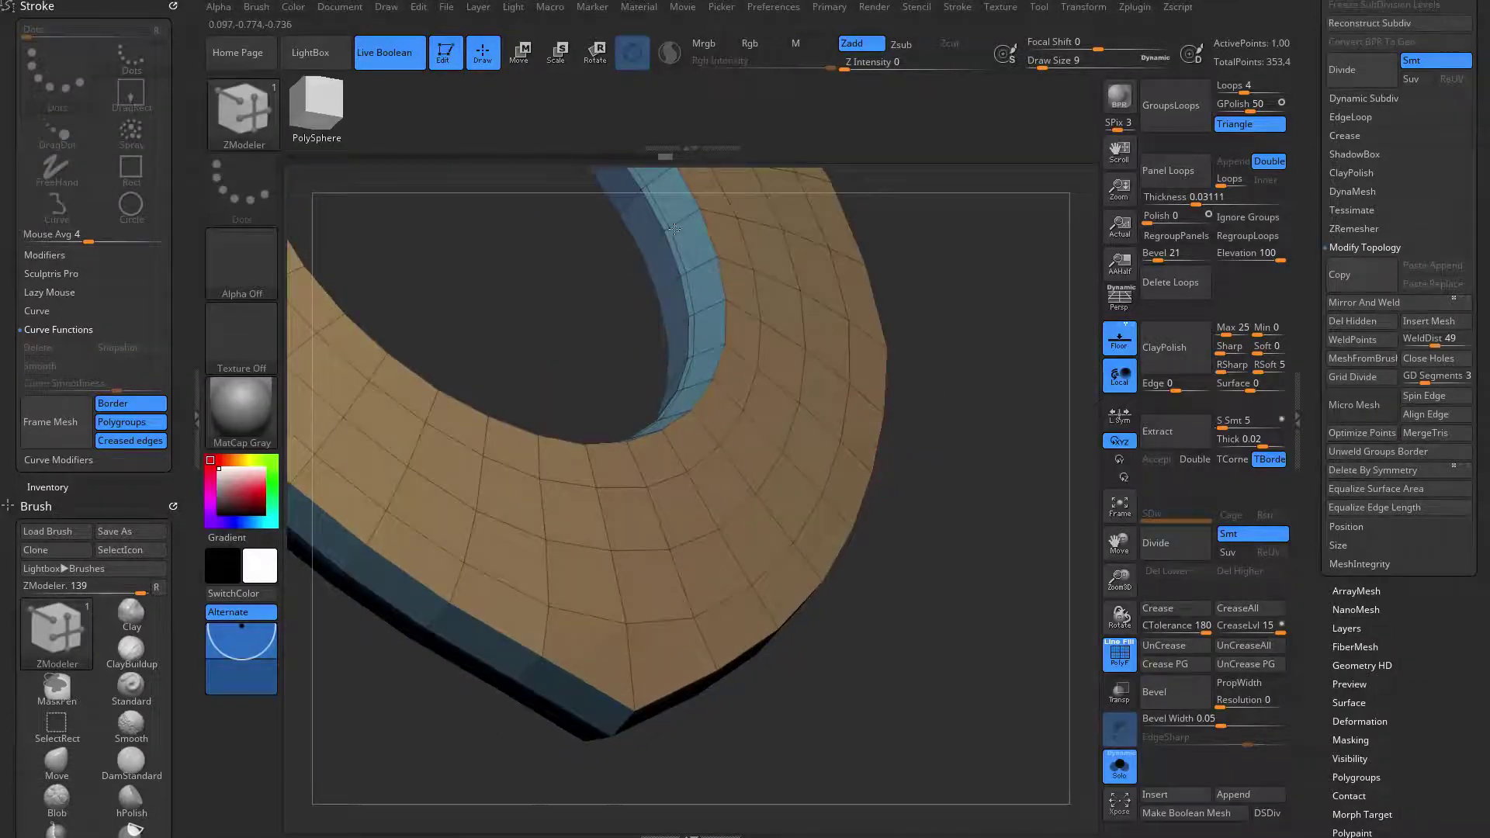
pyautogui.moveTo(890, 360); pyautogui.dragTo(730, 460)
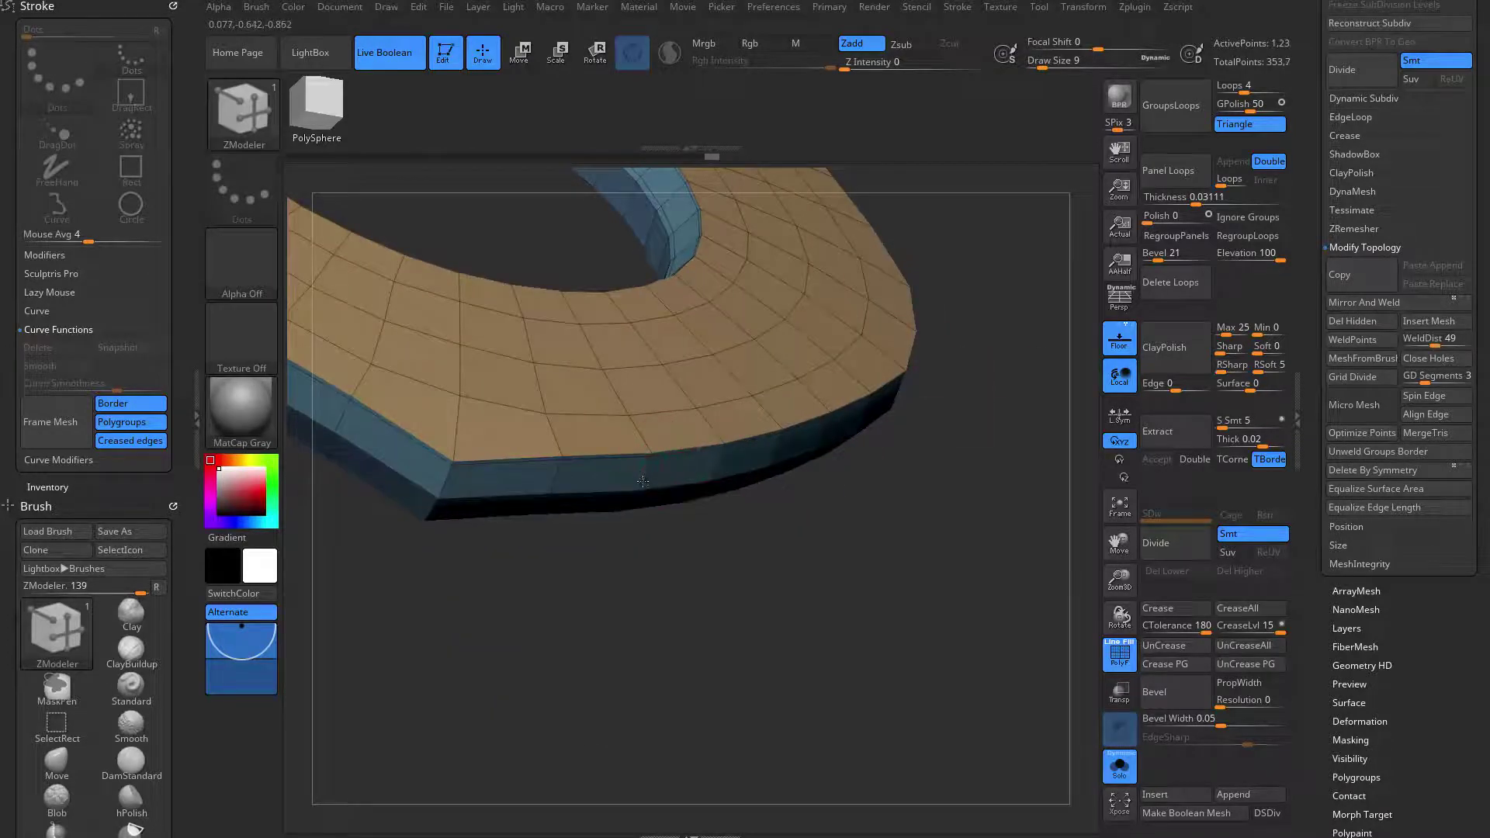
# - Examine the panel's shape in a smoothed preview without the wireframe
pyautogui.moveTo(707, 541); pyautogui.dragTo(881, 746)
pyautogui.hotkey('shift', 'f')
pyautogui.moveTo(901, 672); pyautogui.dragTo(812, 579)
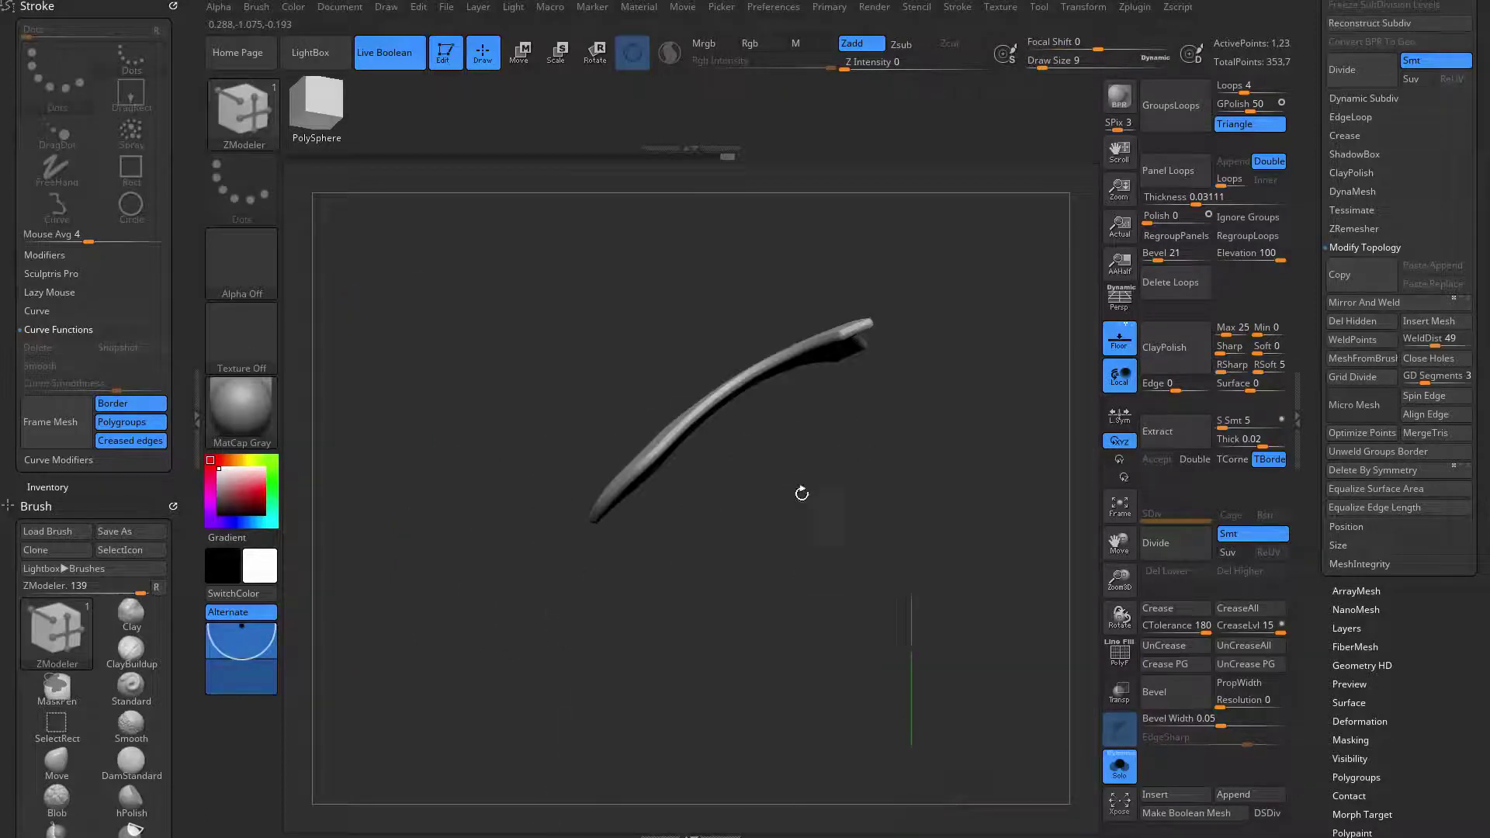
pyautogui.moveTo(799, 492); pyautogui.dragTo(850, 604)
pyautogui.hotkey('shift', 'd')
pyautogui.hotkey('shift', 'f')
# - Inflate the whole panel slightly with the Inflate deformation and return to Draw mode
pyautogui.moveTo(881, 665)
pyautogui.mouseDown()
pyautogui.moveTo(825, 676)
pyautogui.moveTo(828, 739)
pyautogui.moveTo(803, 674)
pyautogui.mouseUp()
pyautogui.press('w')
pyautogui.keyDown('alt'); pyautogui.click(924, 602); pyautogui.keyUp('alt')
pyautogui.keyDown('alt'); pyautogui.moveTo(933, 515); pyautogui.dragTo(809, 588, button='right'); pyautogui.keyUp('alt')
pyautogui.moveTo(808, 590); pyautogui.dragTo(810, 380)
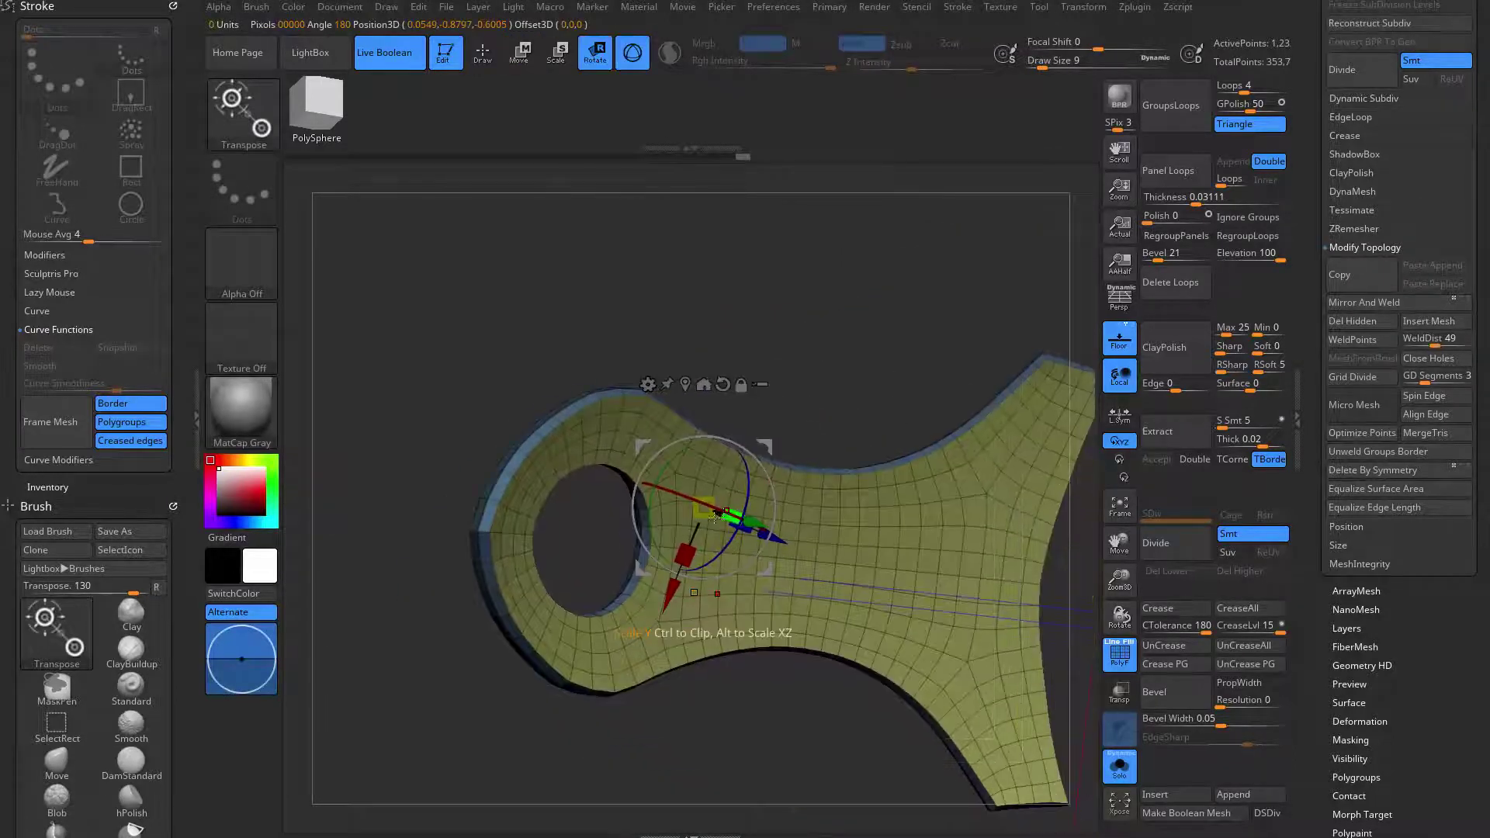
pyautogui.press('space')
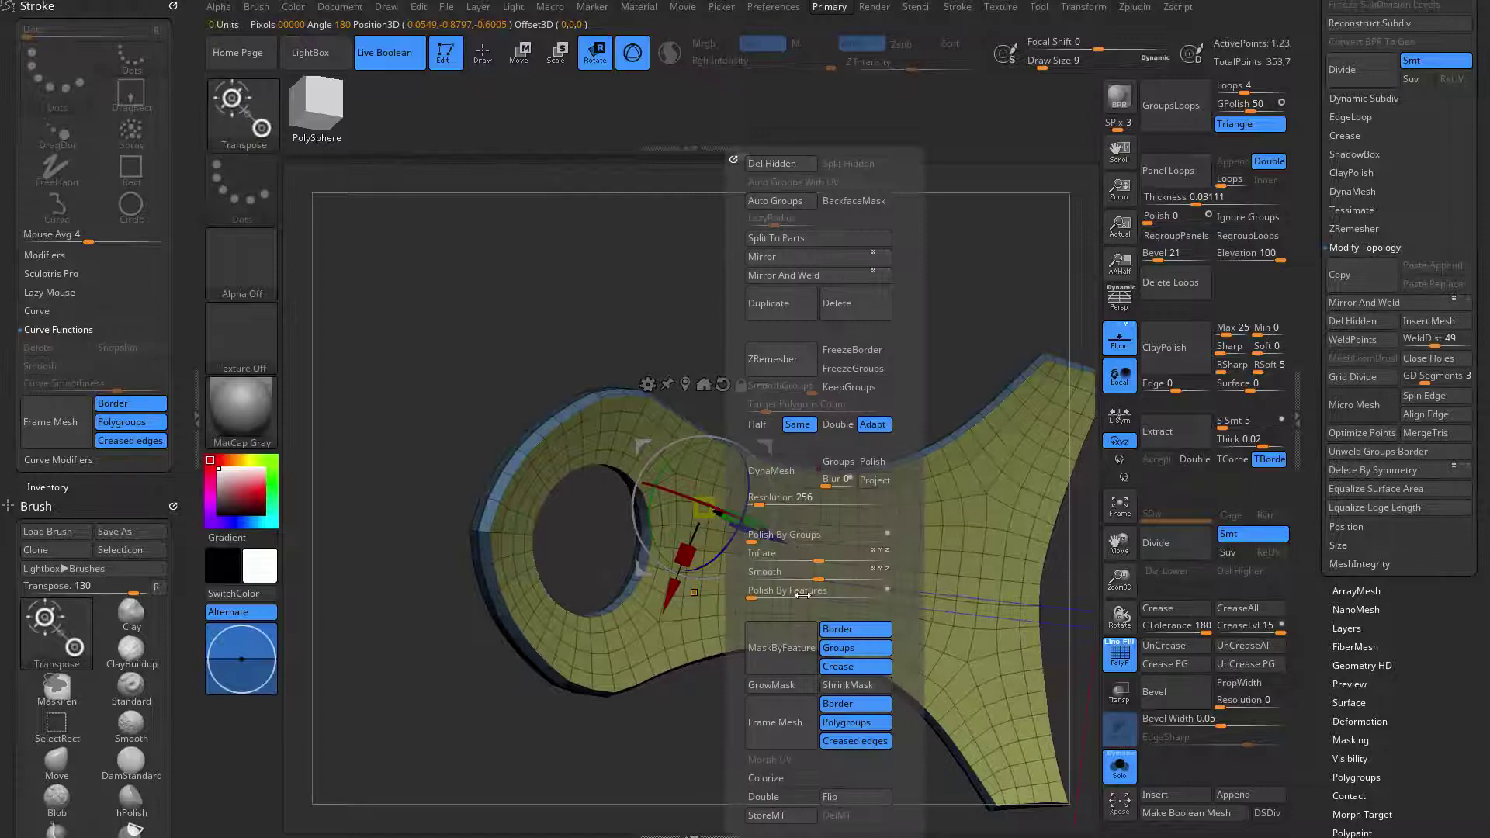
pyautogui.moveTo(820, 560); pyautogui.dragTo(831, 560)
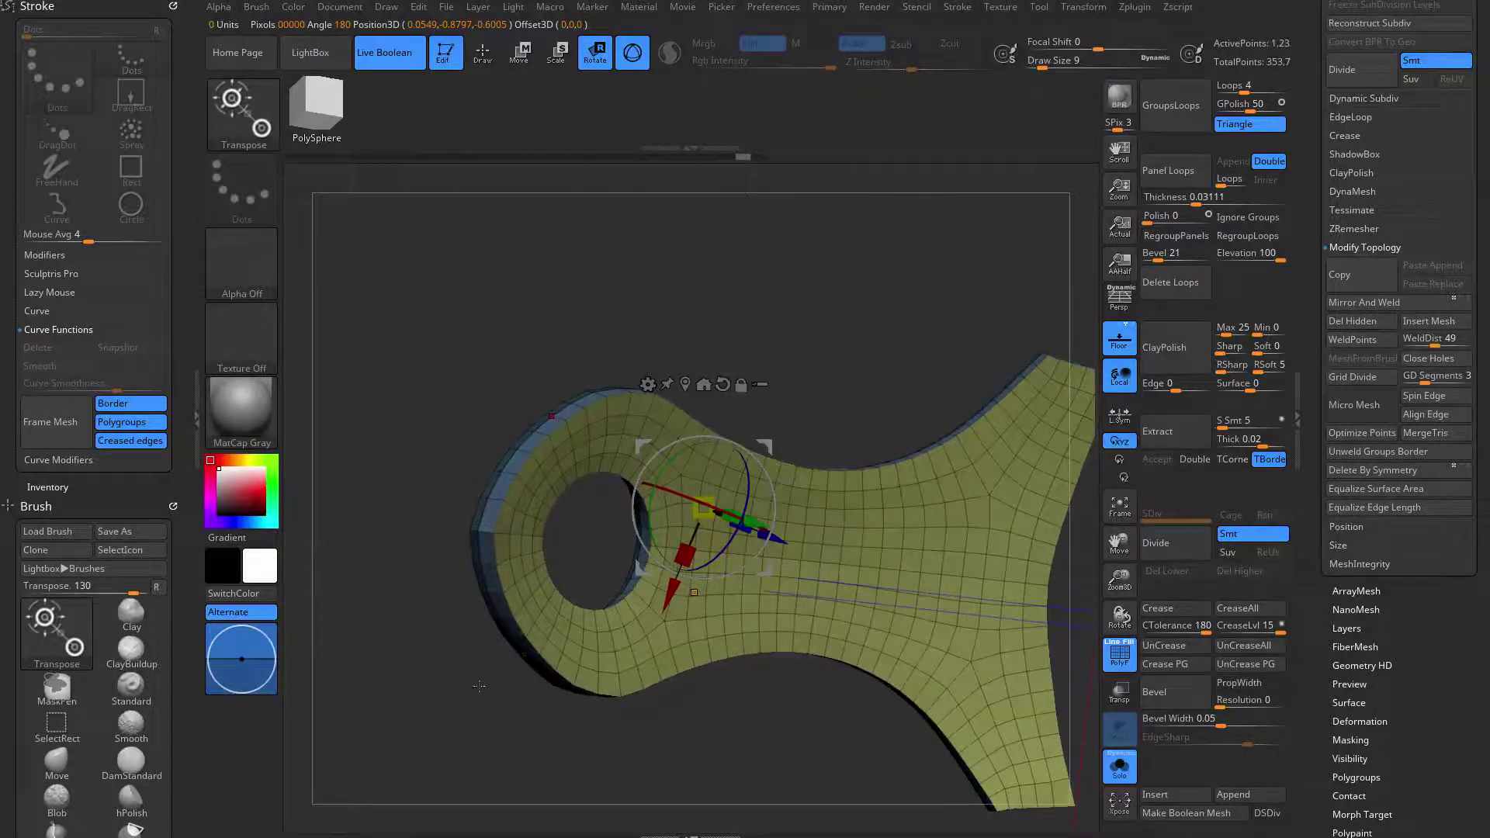
pyautogui.moveTo(605, 559); pyautogui.dragTo(572, 750, button='right')
pyautogui.moveTo(573, 750); pyautogui.dragTo(875, 517)
pyautogui.press('q')
# - Delete the complete edge loop running along the panel's outer side wall near its upper edge with ZModeler
pyautogui.moveTo(881, 512)
pyautogui.mouseDown(button='right')
pyautogui.moveTo(832, 502)
pyautogui.moveTo(908, 552)
pyautogui.moveTo(878, 599)
pyautogui.mouseUp(button='right')
pyautogui.moveTo(879, 598); pyautogui.dragTo(870, 584)
pyautogui.press('b')
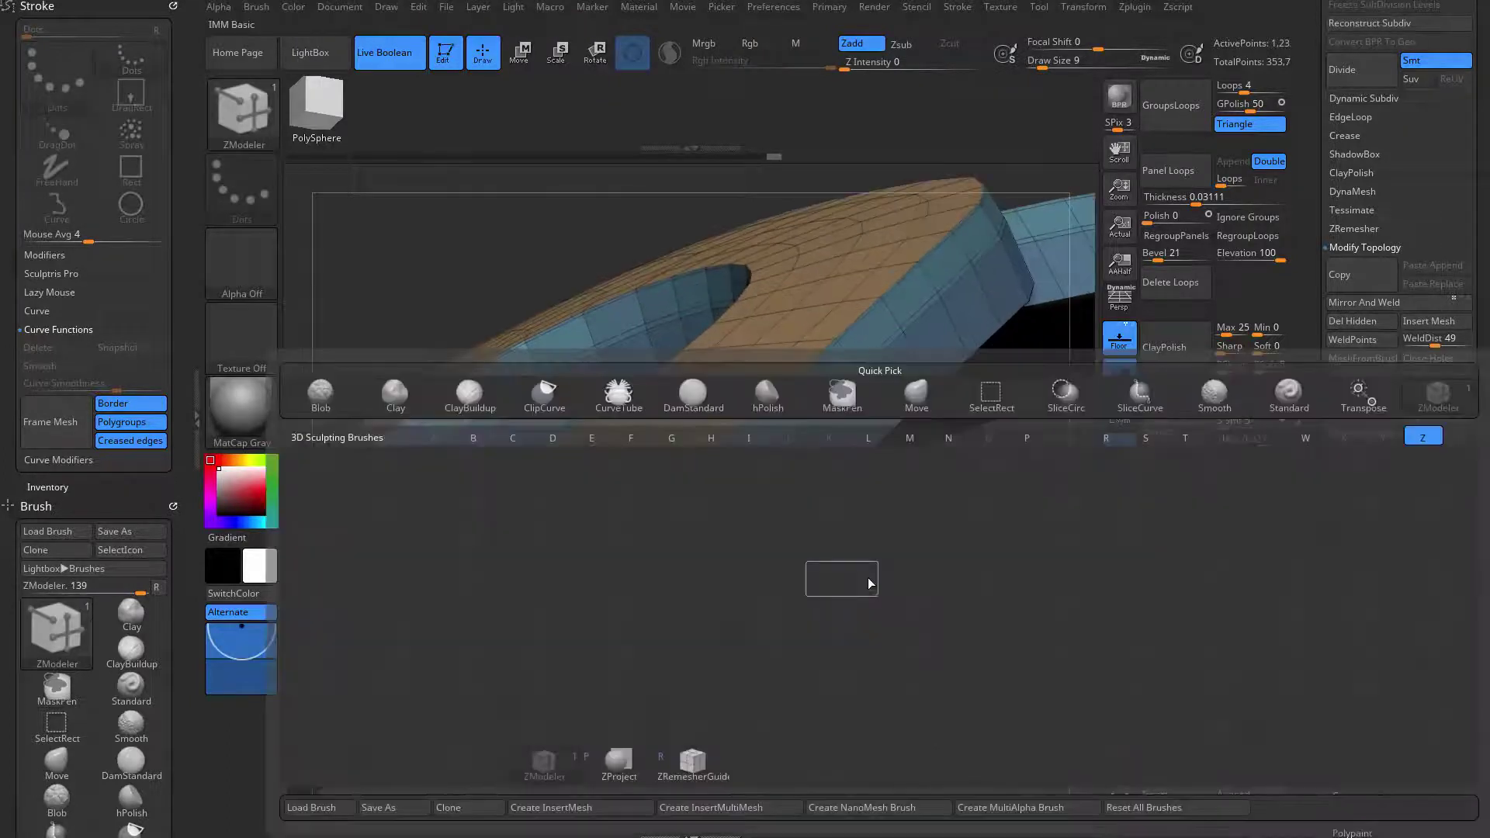
pyautogui.press('Escape')
pyautogui.press('space')
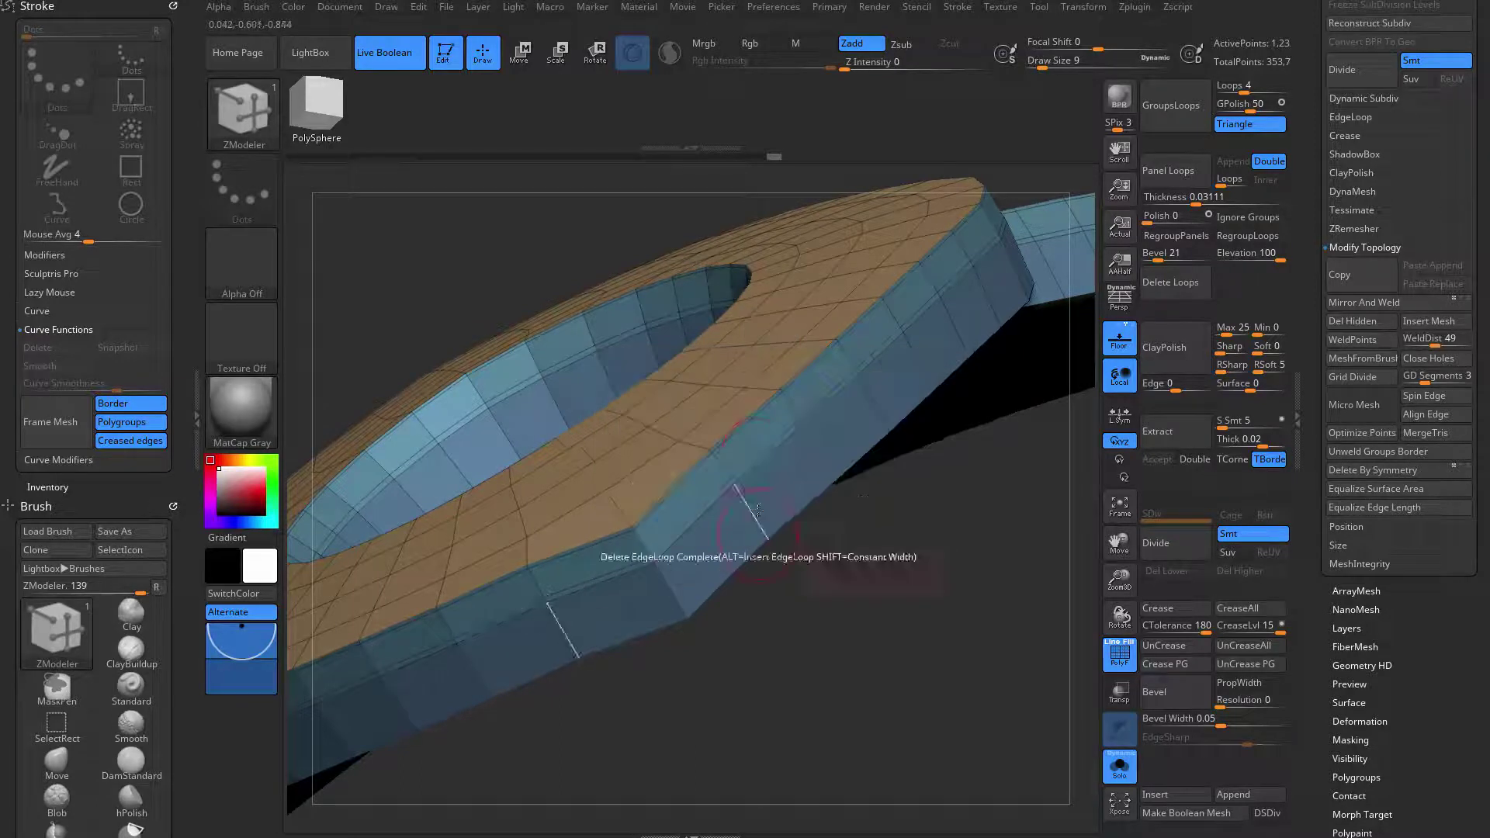
pyautogui.click(752, 454)
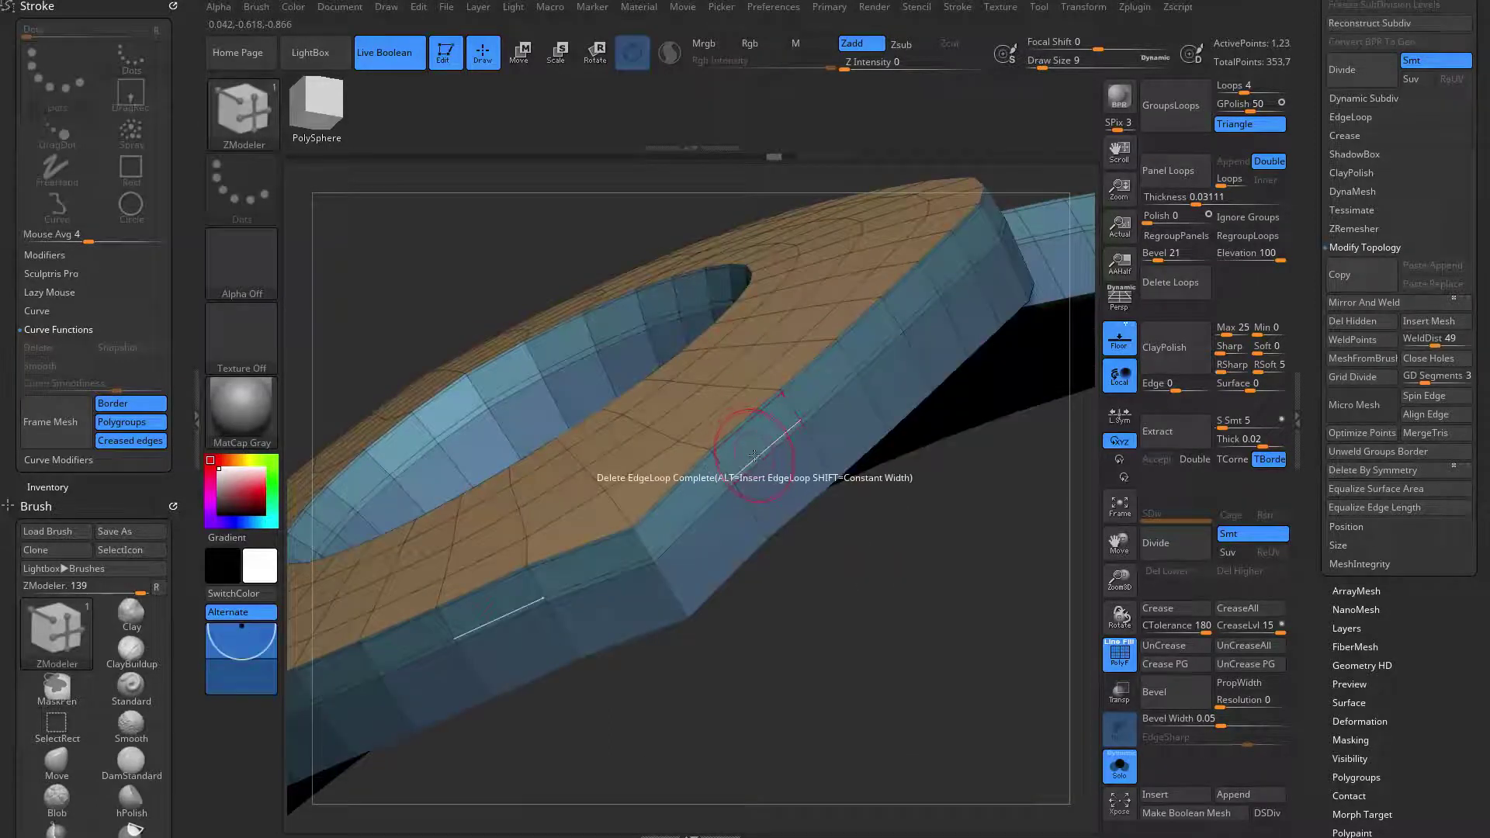
# - Extrude the lower polyloop of the panel's outer side wall outward with ZModeler to form a narrow ledge
pyautogui.moveTo(827, 574); pyautogui.dragTo(789, 471)
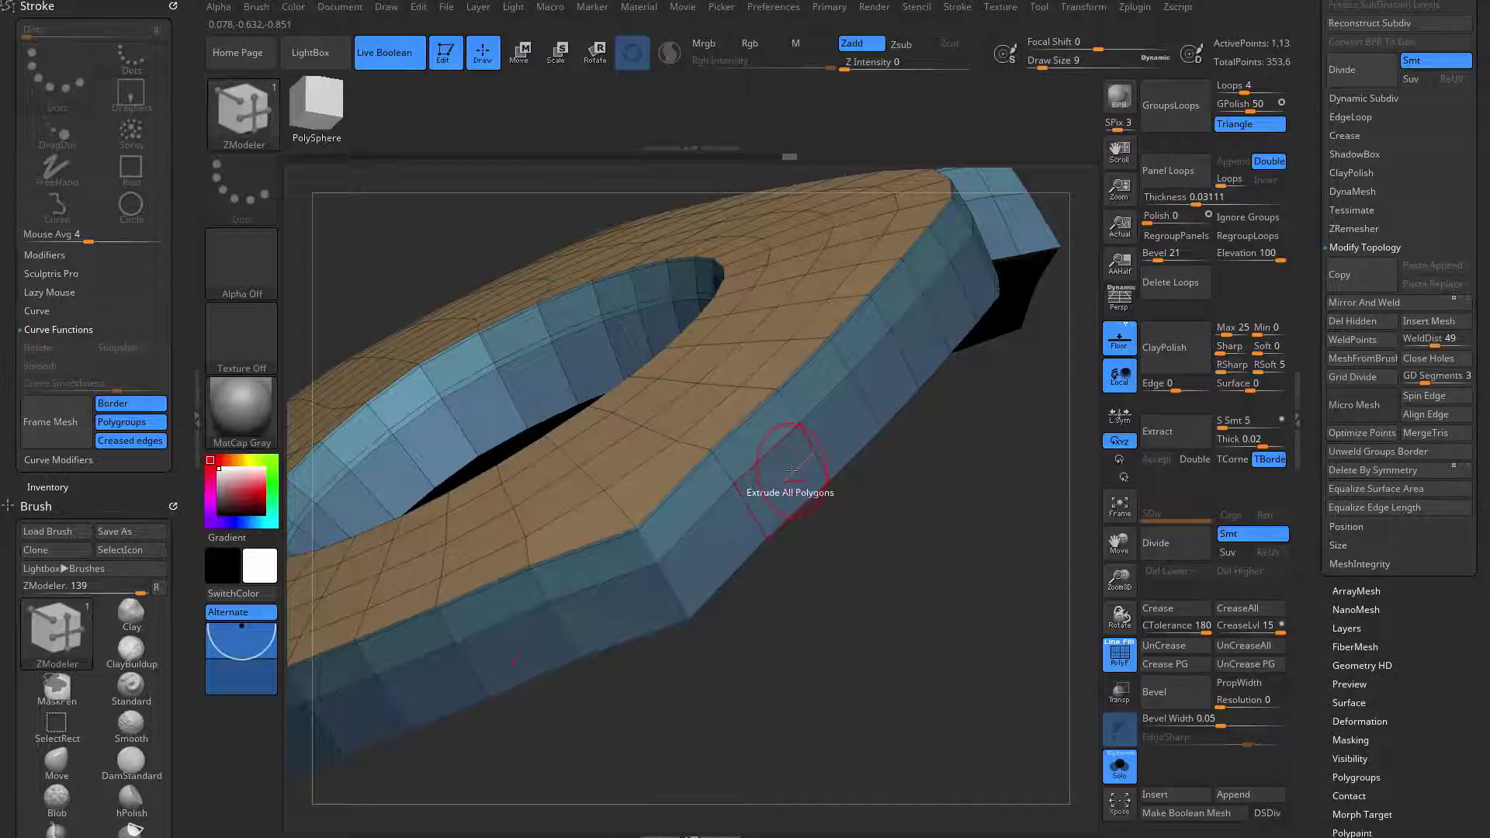
pyautogui.press('space')
pyautogui.click(875, 492)
pyautogui.moveTo(772, 556); pyautogui.dragTo(784, 423)
# - Delete the ledge's inner complete edge loop so the upper side wall slopes out to the extruded rim
pyautogui.press('space')
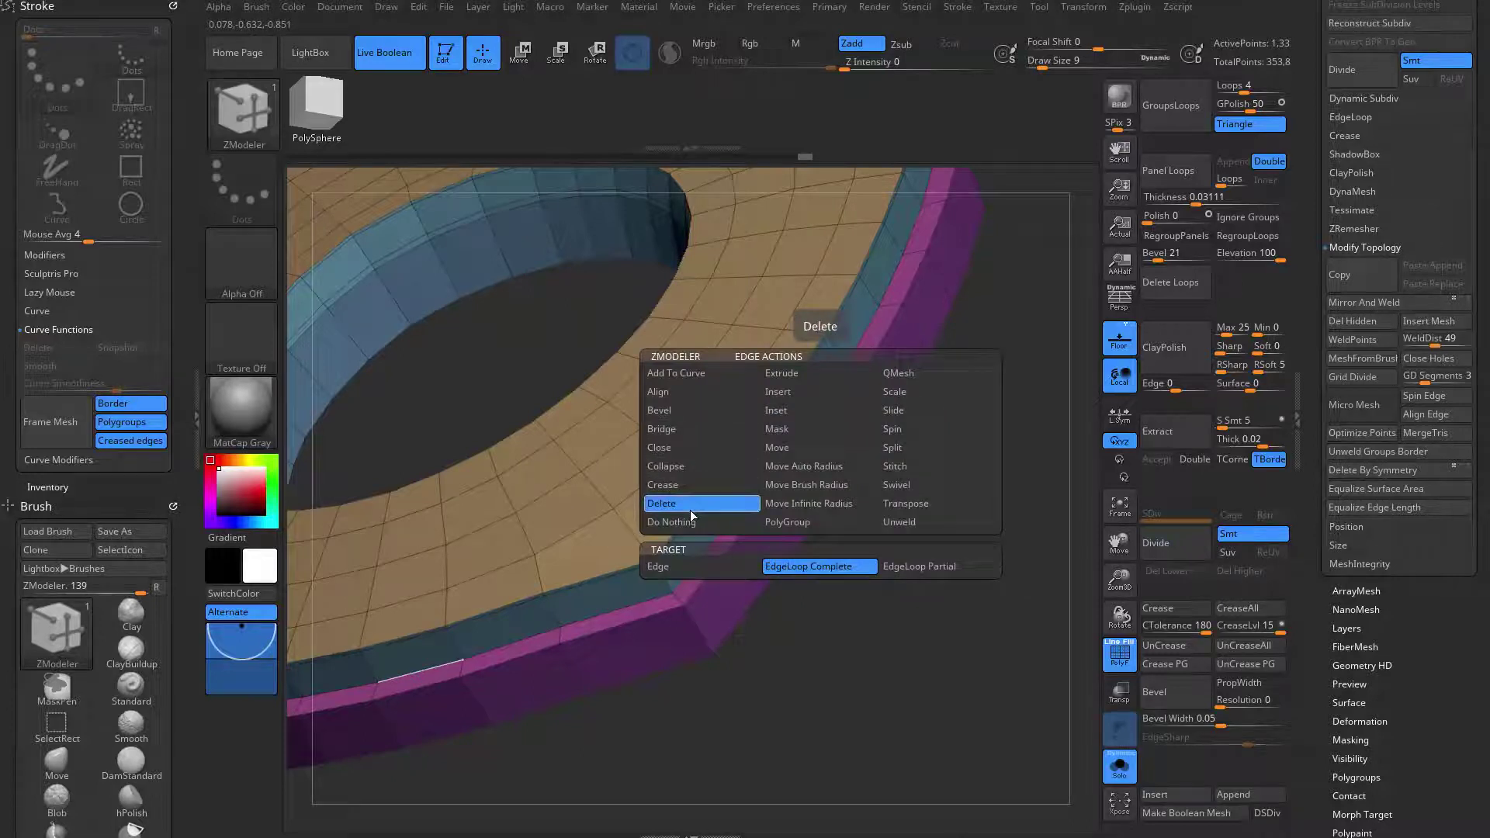
pyautogui.click(804, 419)
pyautogui.moveTo(921, 498); pyautogui.dragTo(960, 434)
pyautogui.moveTo(914, 541); pyautogui.dragTo(874, 528)
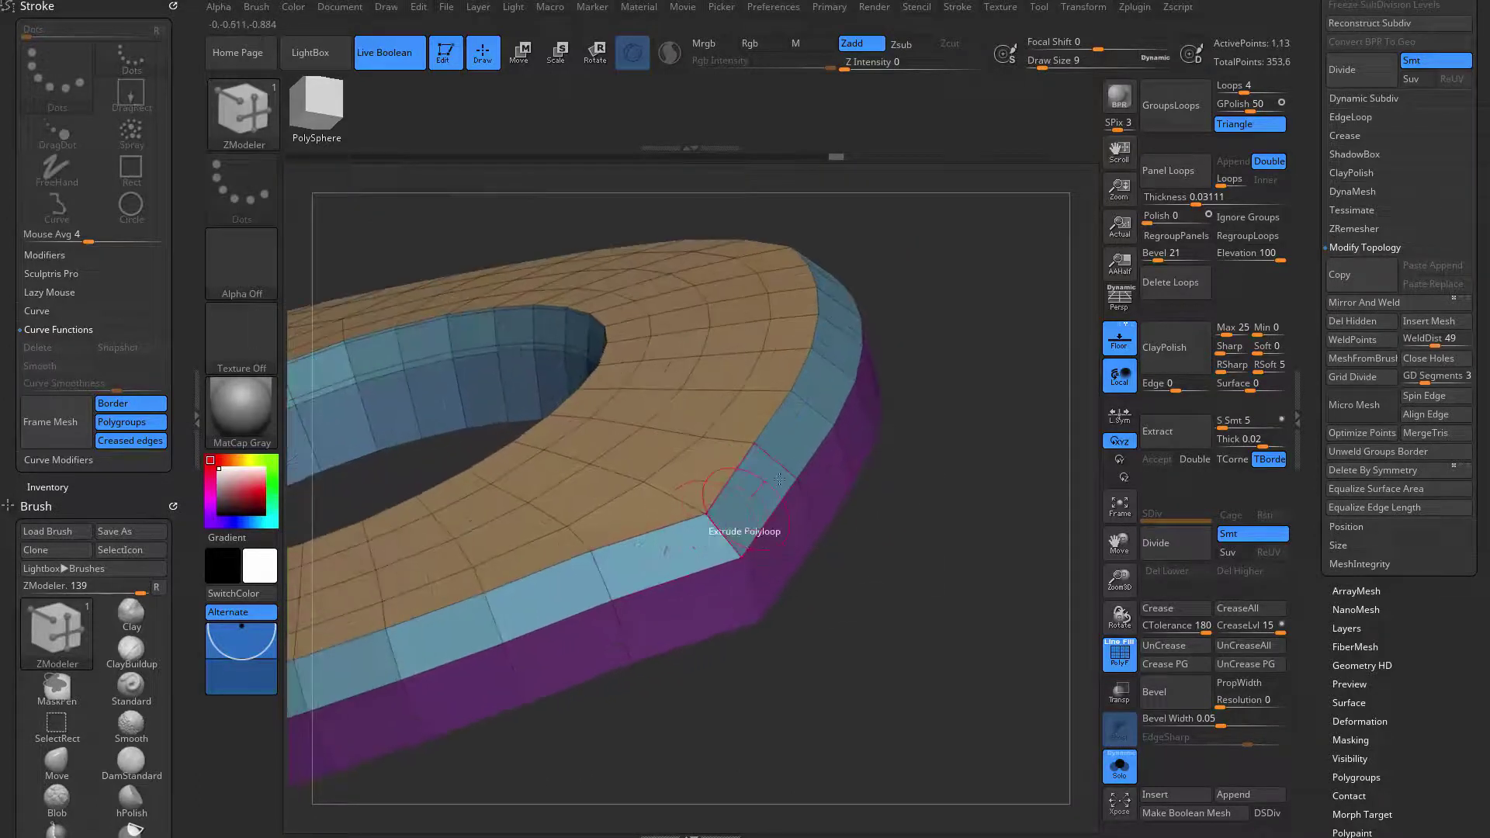
# - Set the ZModeler edge action to Insert and add supporting edge loops along the borders of the sloped side wall
pyautogui.press('space')
pyautogui.click(752, 391)
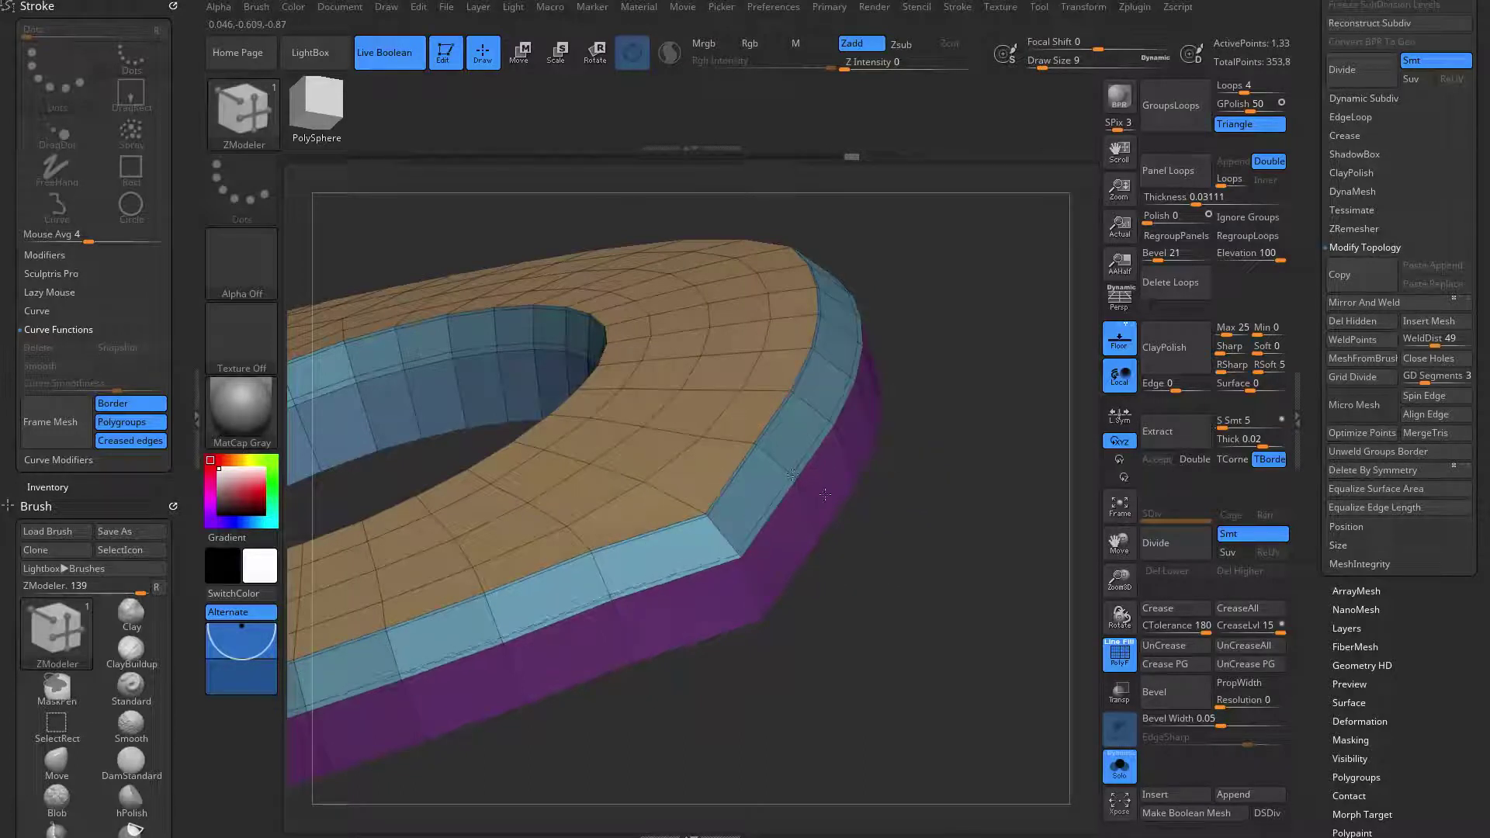
pyautogui.moveTo(825, 495); pyautogui.dragTo(843, 476, button='right')
pyautogui.moveTo(856, 471); pyautogui.dragTo(906, 487)
pyautogui.moveTo(908, 488); pyautogui.dragTo(971, 672, button='right')
pyautogui.keyDown('ctrl'); pyautogui.moveTo(863, 480); pyautogui.dragTo(859, 436, button='right'); pyautogui.keyUp('ctrl')
pyautogui.keyDown('alt'); pyautogui.moveTo(769, 187); pyautogui.dragTo(821, 350, button='right'); pyautogui.keyUp('alt')
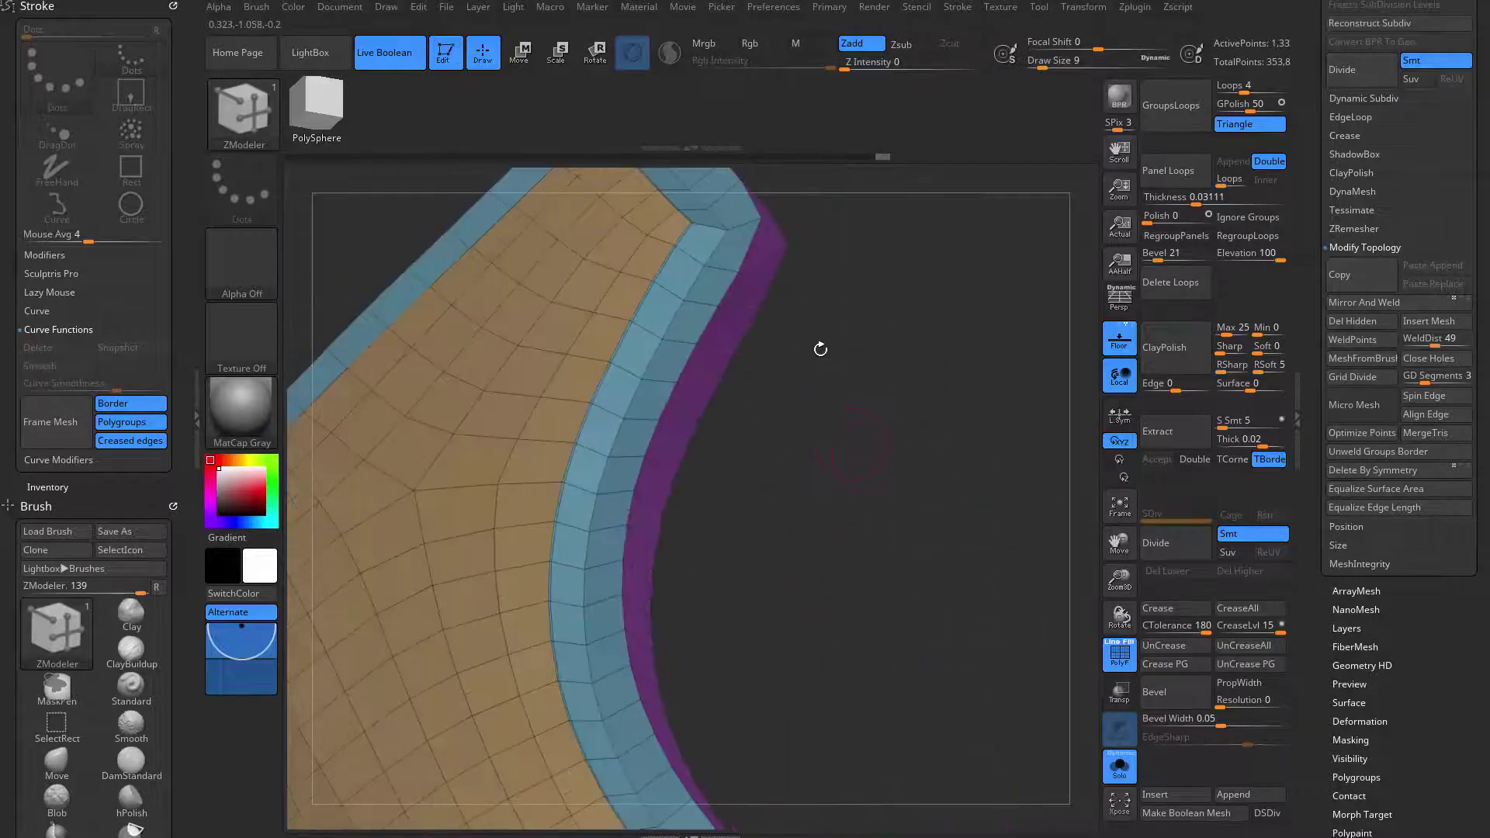
pyautogui.keyDown('alt'); pyautogui.moveTo(806, 264); pyautogui.dragTo(874, 437, button='right'); pyautogui.keyUp('alt')
# - Try a further ledge with extra edge loops around the panel's outer side wall, then undo it
pyautogui.hotkey('ctrl', 'z')
pyautogui.moveTo(790, 443); pyautogui.dragTo(837, 471)
pyautogui.hotkey('ctrl', 'z')
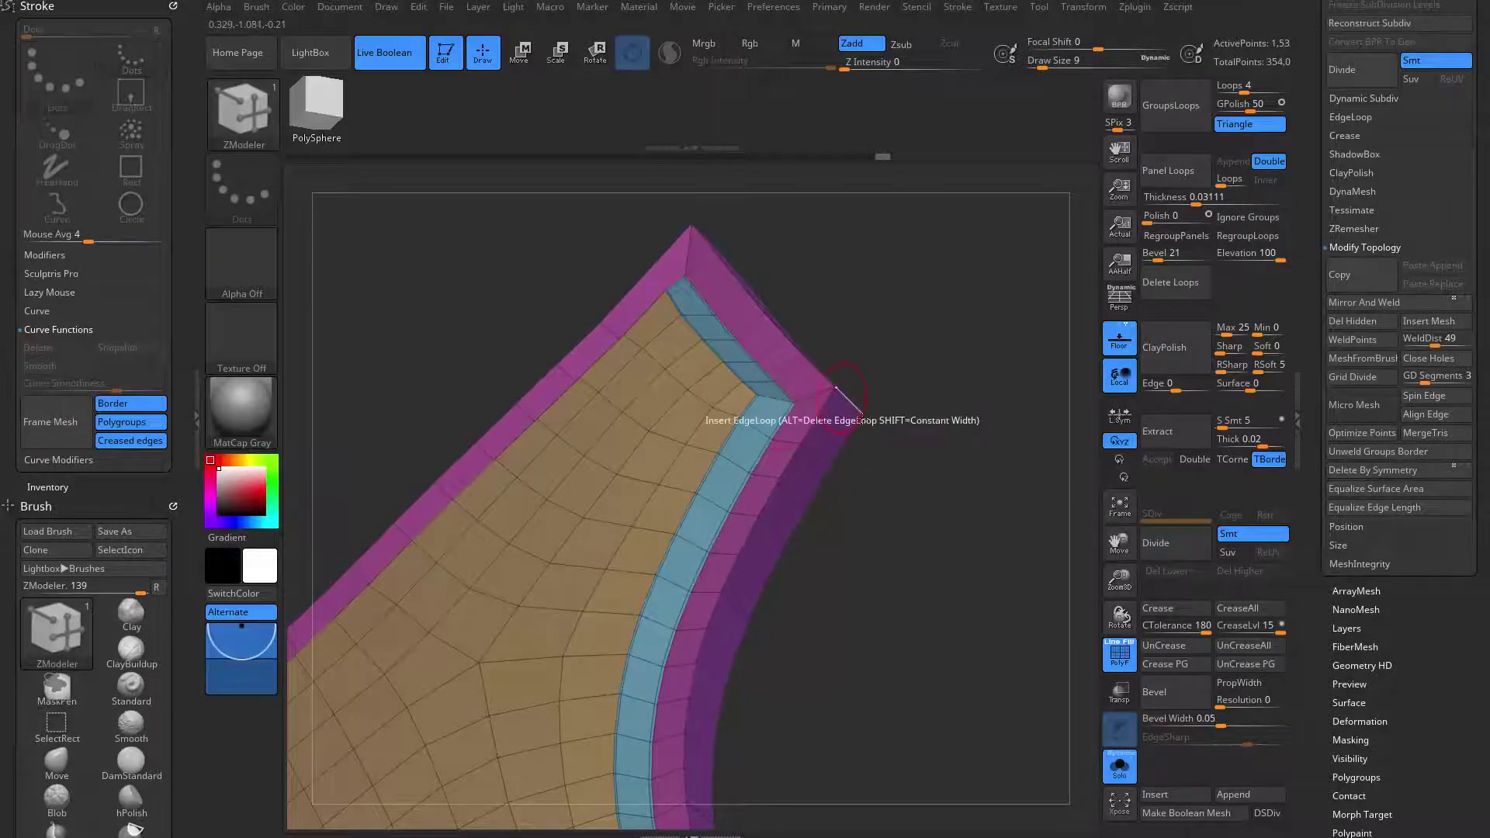
pyautogui.hotkey('ctrl', 'z')
# - Show the whole helmet without the wireframe and examine how the sloped-edge panel sits on it
pyautogui.moveTo(931, 497); pyautogui.dragTo(907, 526)
pyautogui.hotkey('shift', 'f')
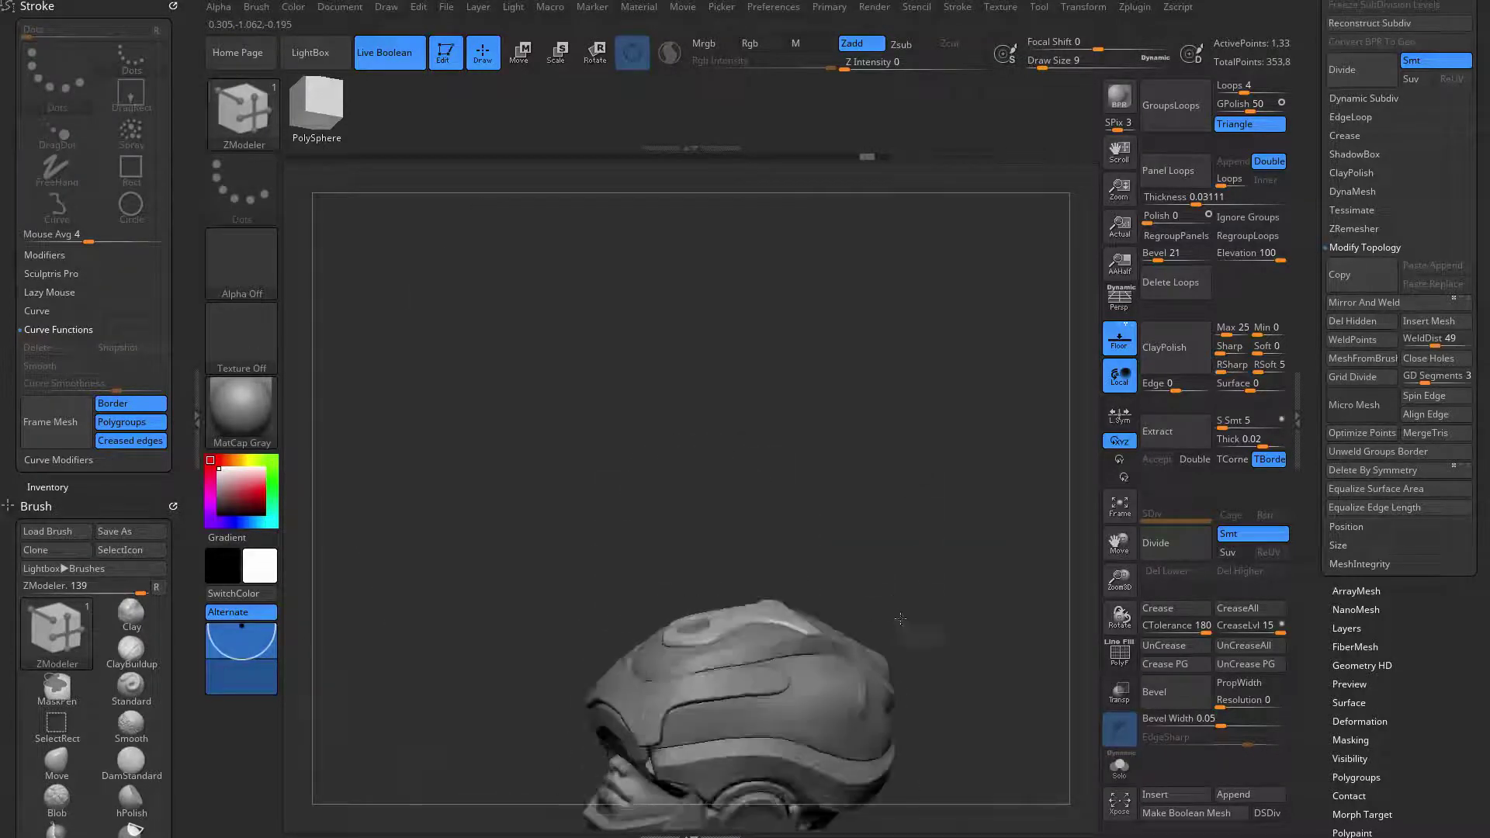
pyautogui.moveTo(900, 619)
pyautogui.mouseDown()
pyautogui.moveTo(888, 435)
pyautogui.moveTo(990, 544)
pyautogui.moveTo(920, 610)
pyautogui.mouseUp()
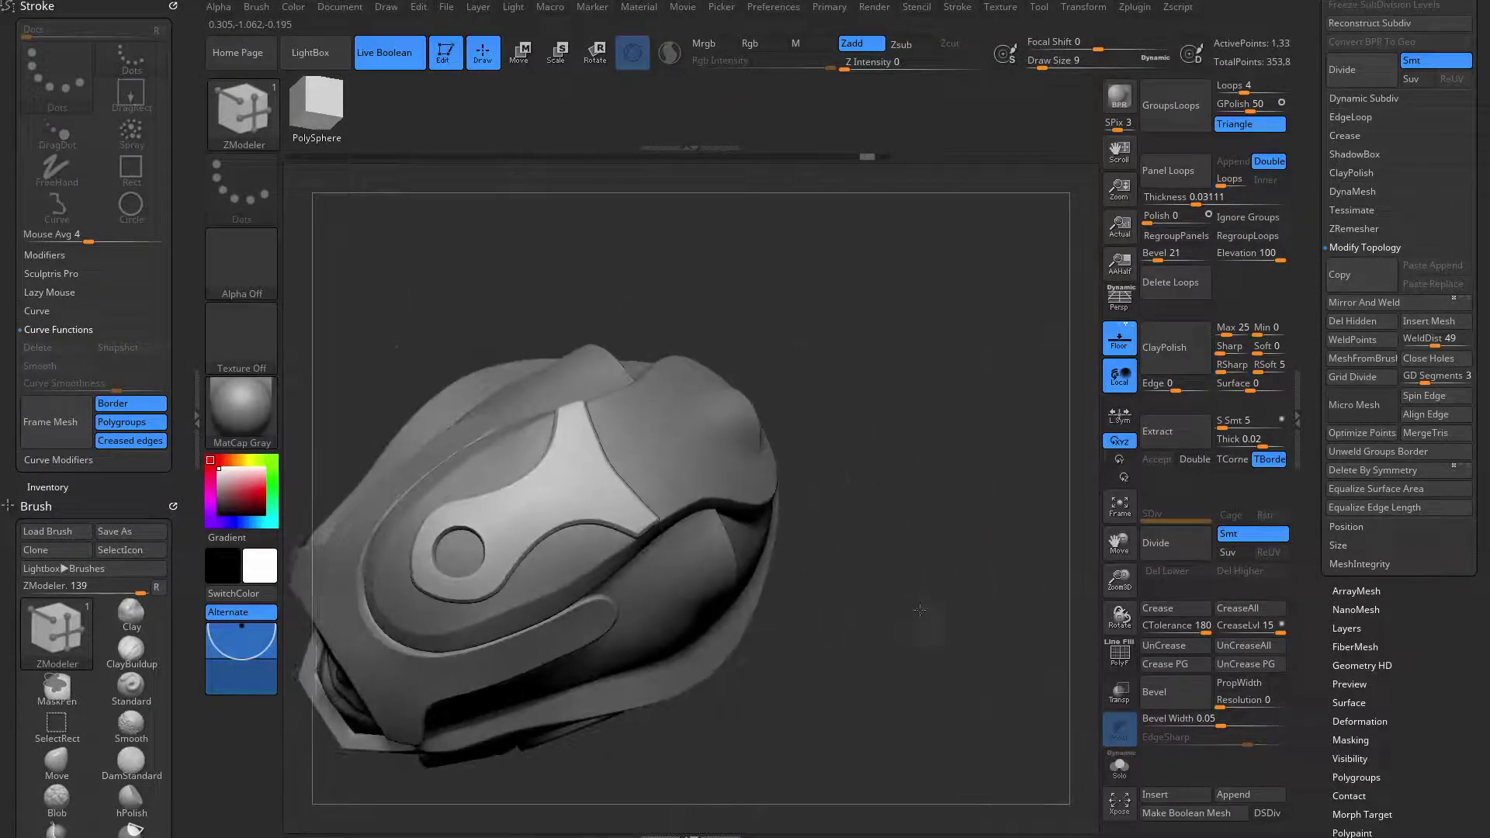
pyautogui.press('shift')
pyautogui.hotkey('shift', 'f')
pyautogui.hotkey('shift', 'f')
# - Select the helmet's upper rear shell behind the panel and isolate it with its wireframe and polygroups displayed
pyautogui.keyDown('alt'); pyautogui.click(807, 464); pyautogui.keyUp('alt')
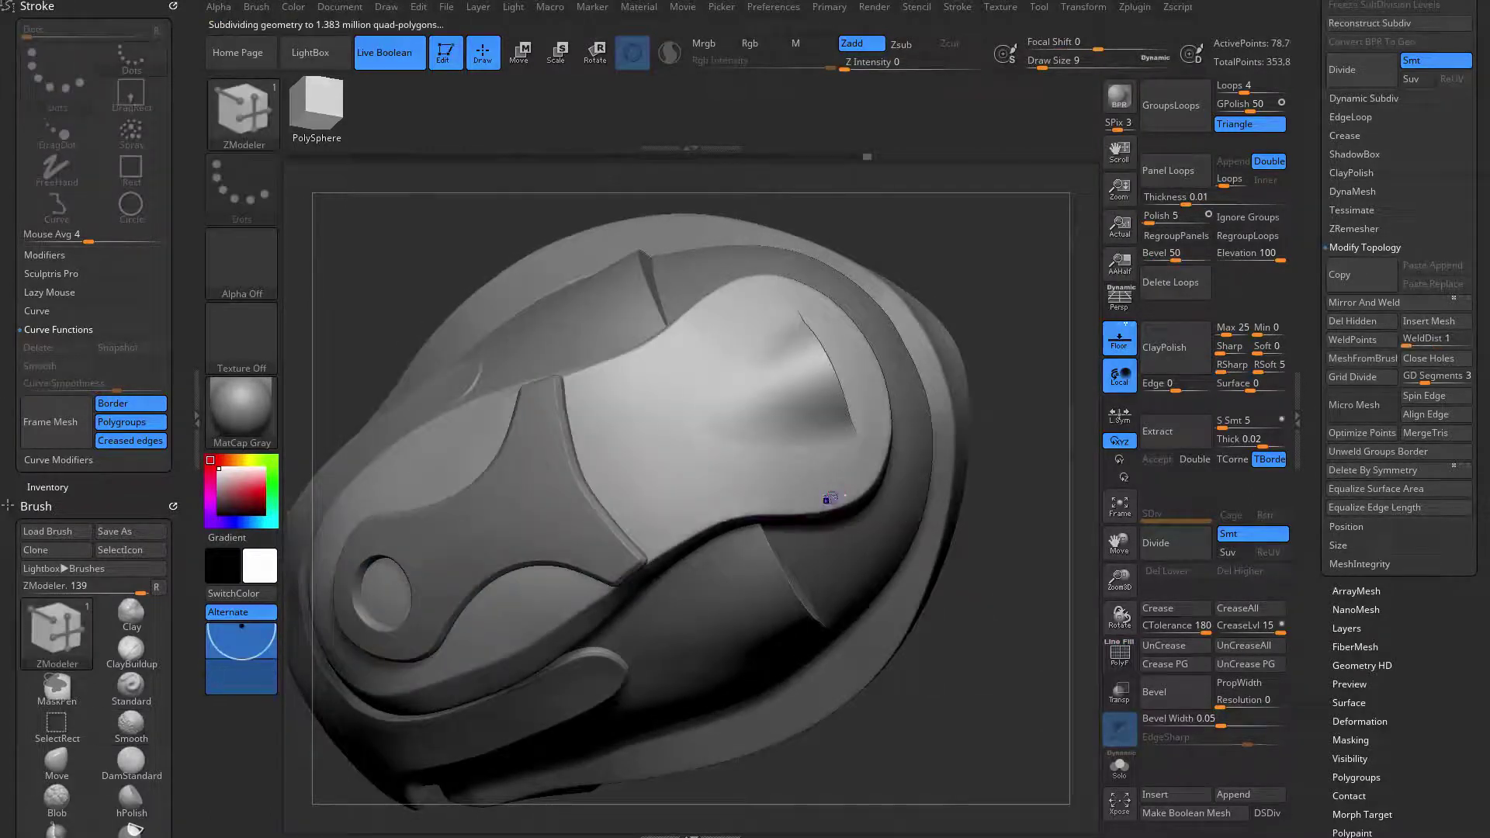
pyautogui.press('shift')
pyautogui.moveTo(652, 438)
pyautogui.mouseDown(button='right')
pyautogui.moveTo(794, 571)
pyautogui.moveTo(875, 539)
pyautogui.moveTo(865, 569)
pyautogui.moveTo(702, 504)
pyautogui.moveTo(722, 609)
pyautogui.moveTo(768, 578)
pyautogui.mouseUp(button='right')
pyautogui.press('shift')
pyautogui.hotkey('shift', 'f')
pyautogui.hotkey('shift', 'f')
pyautogui.hotkey('alt', 's')
pyautogui.hotkey('shift', 'f')
pyautogui.hotkey('shift', 'f')
pyautogui.hotkey('shift', 'f')
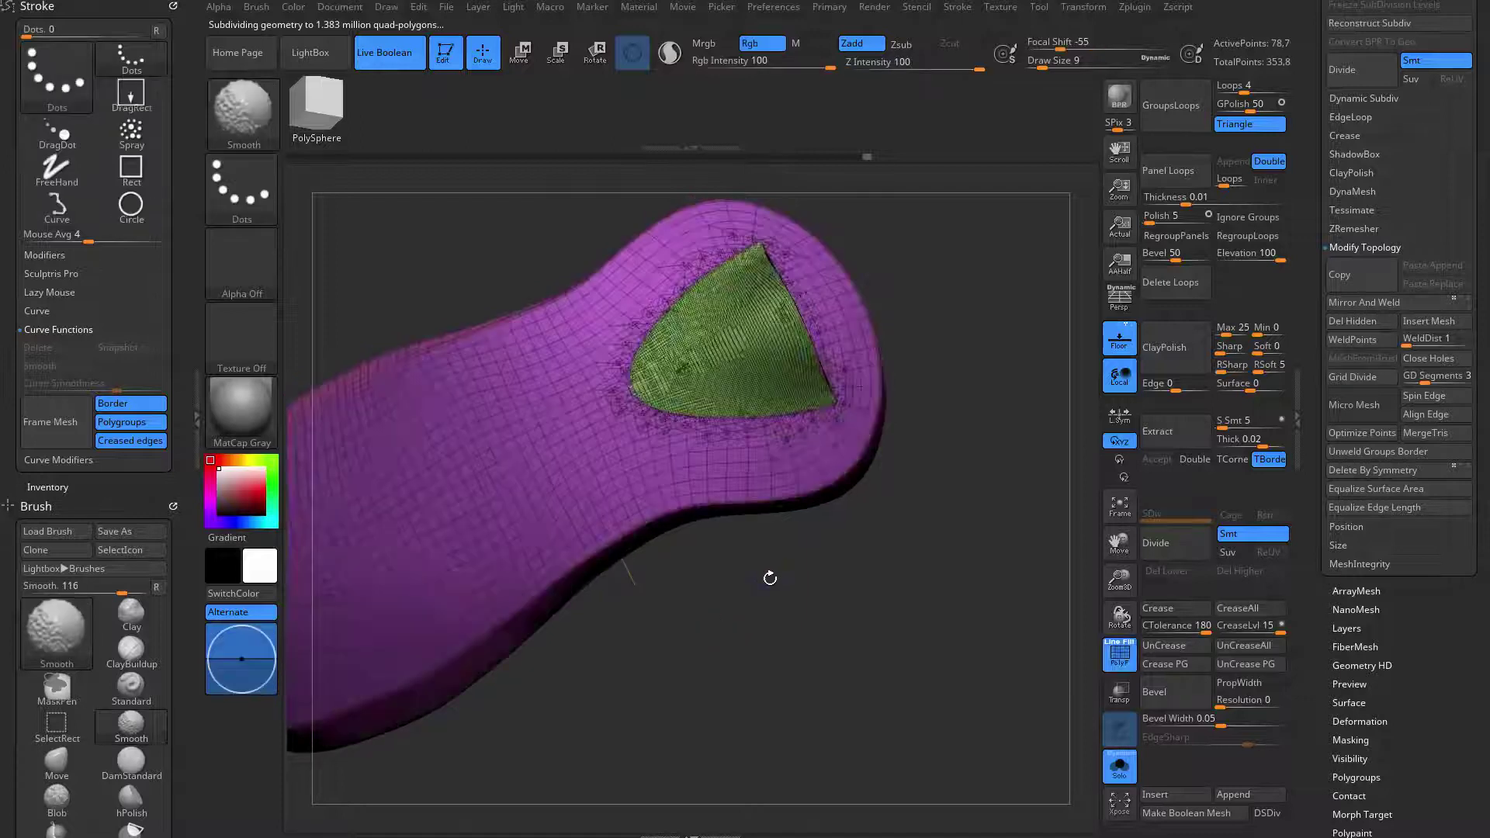